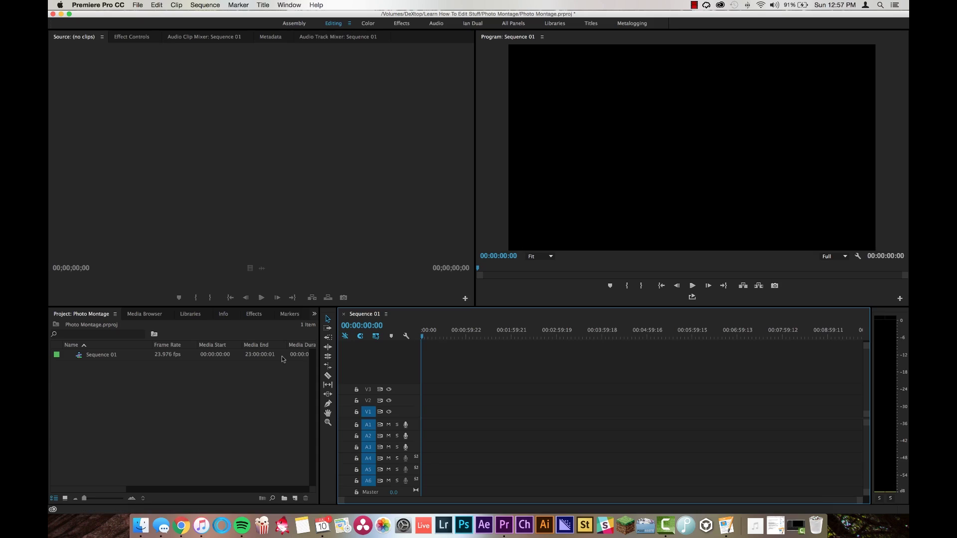
Step: Open Sequence 01's settings and accept them unchanged
left_click(103, 355)
left_click(463, 361)
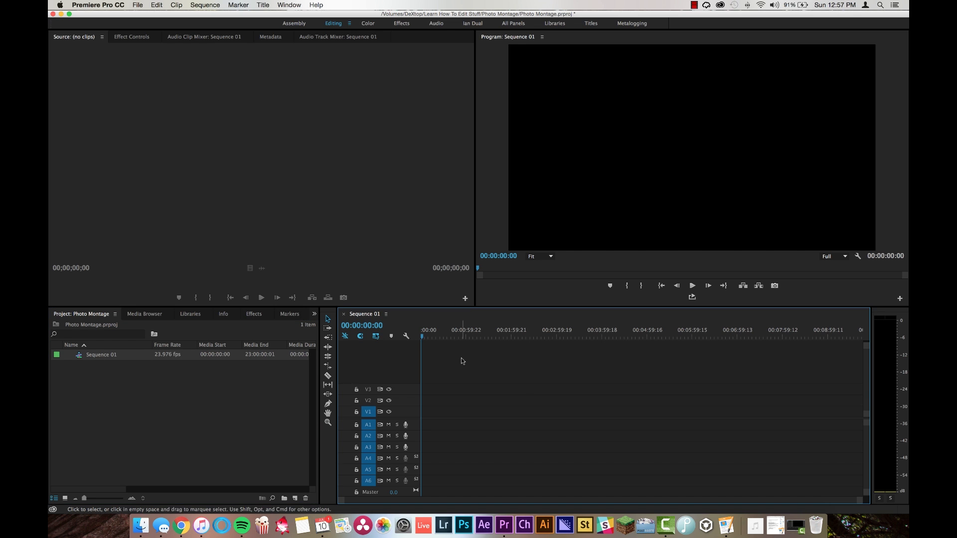
left_click(202, 5)
left_click(207, 16)
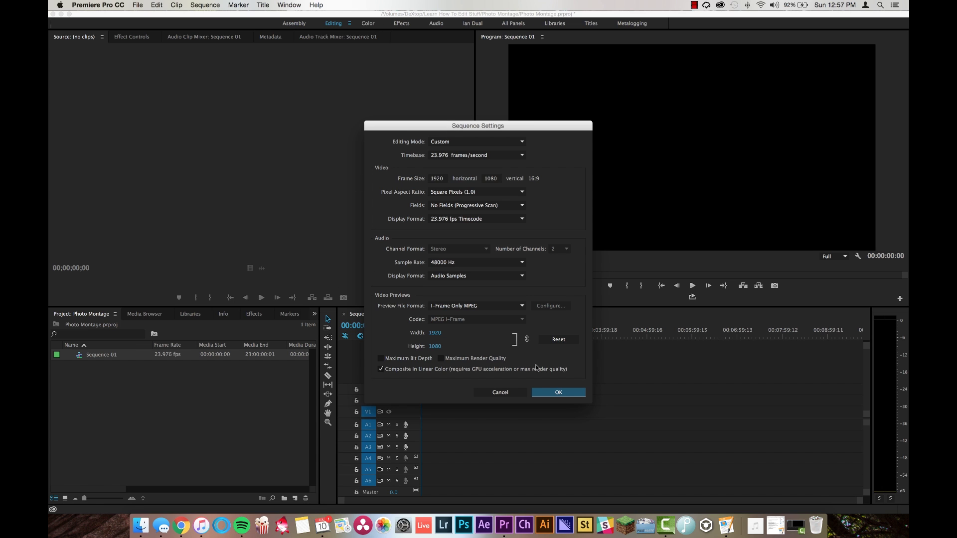
left_click(566, 393)
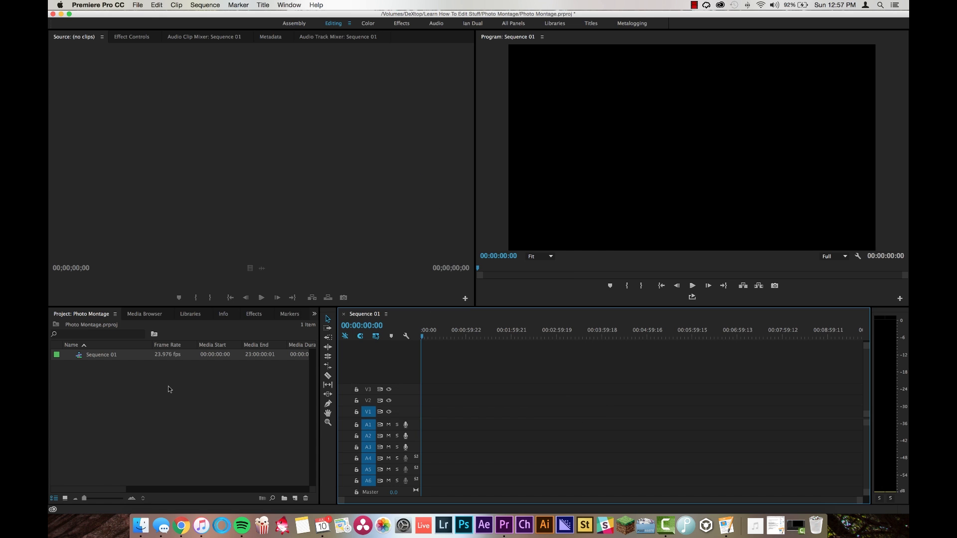
Step: Import Song.wav and preview it in the Source monitor
left_click(129, 392)
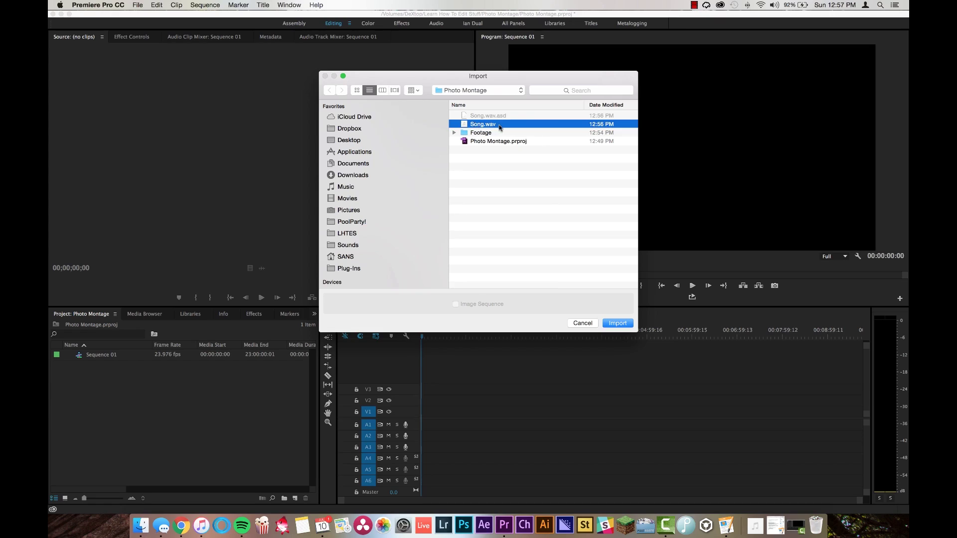
left_click(618, 323)
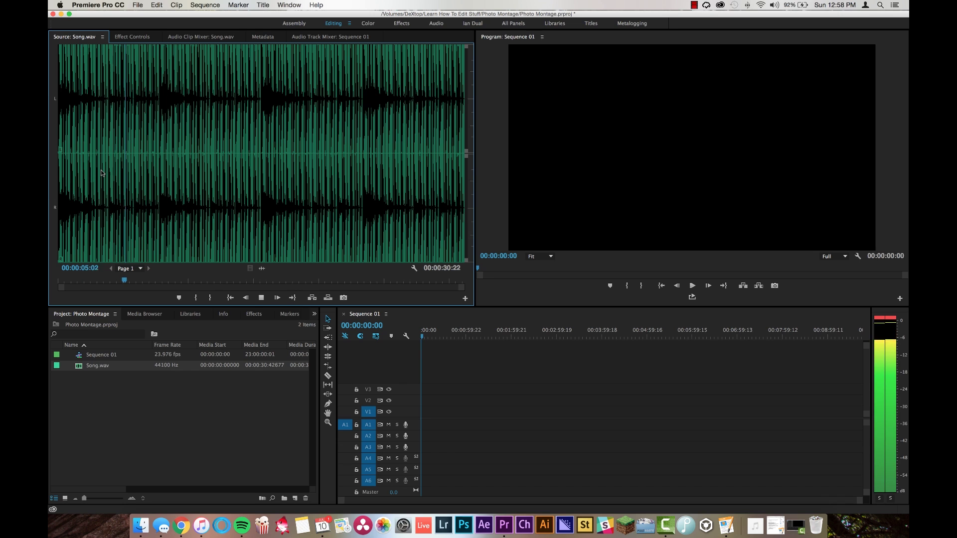
key("space")
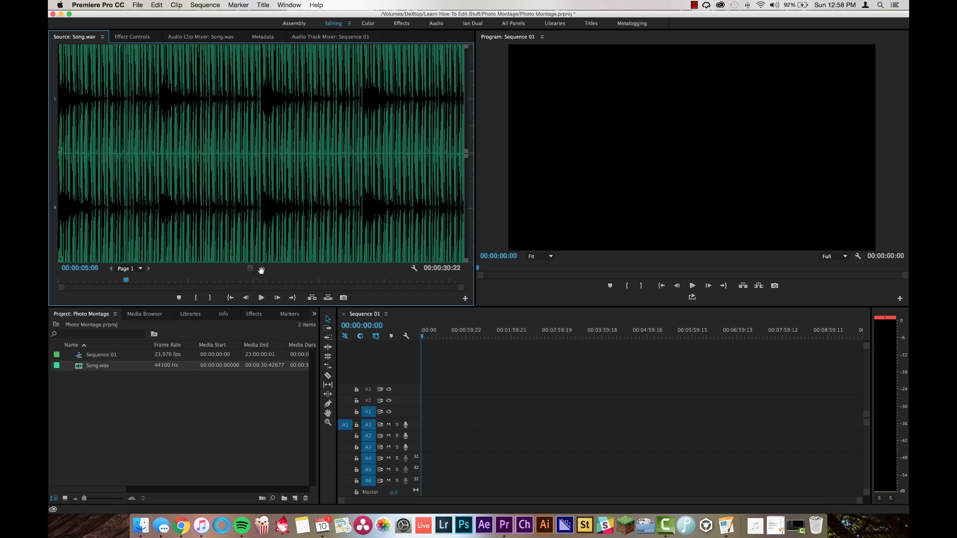
Step: Place Song.wav at the sequence start on track A3 and make A3 taller to show its waveform
left_click_drag(290, 286, 425, 449)
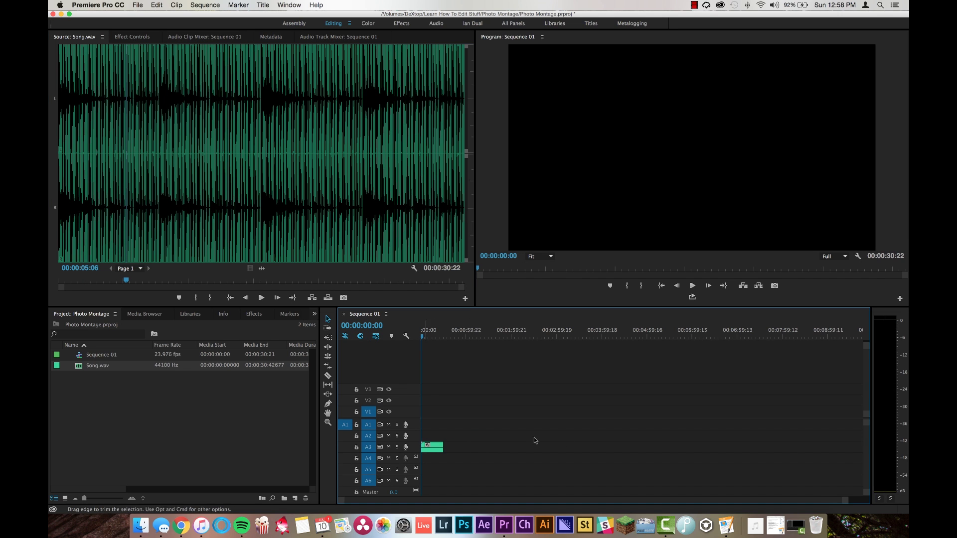
left_click_drag(845, 504, 396, 501)
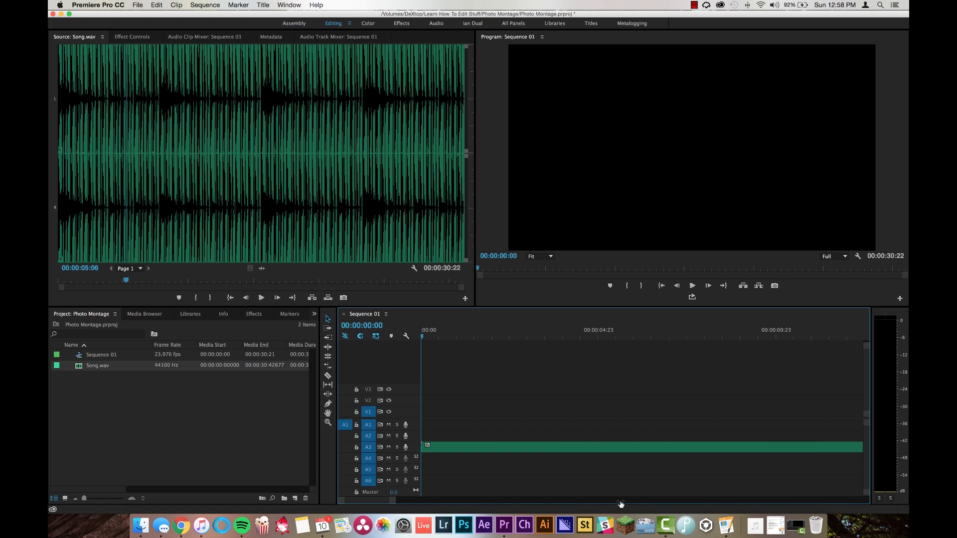
left_click_drag(415, 453, 413, 463)
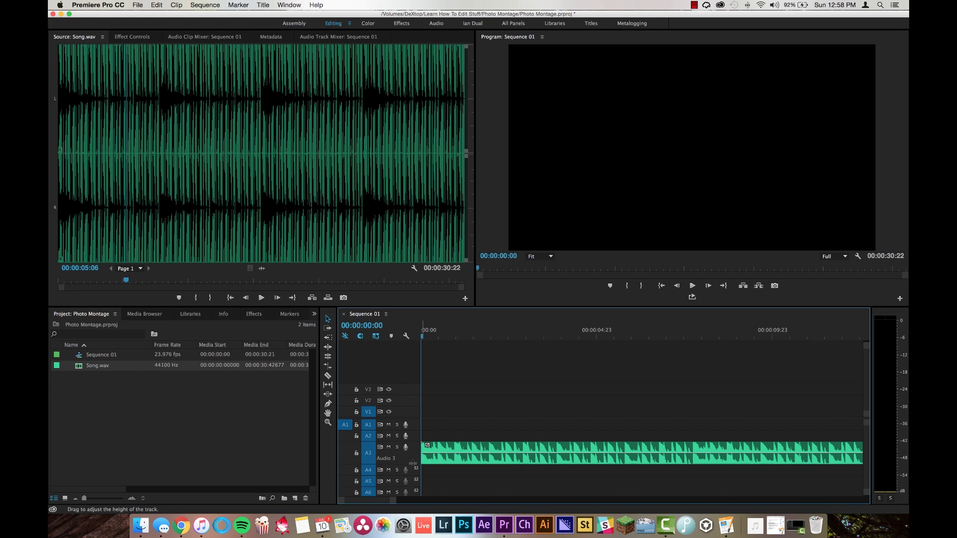
left_click(116, 381)
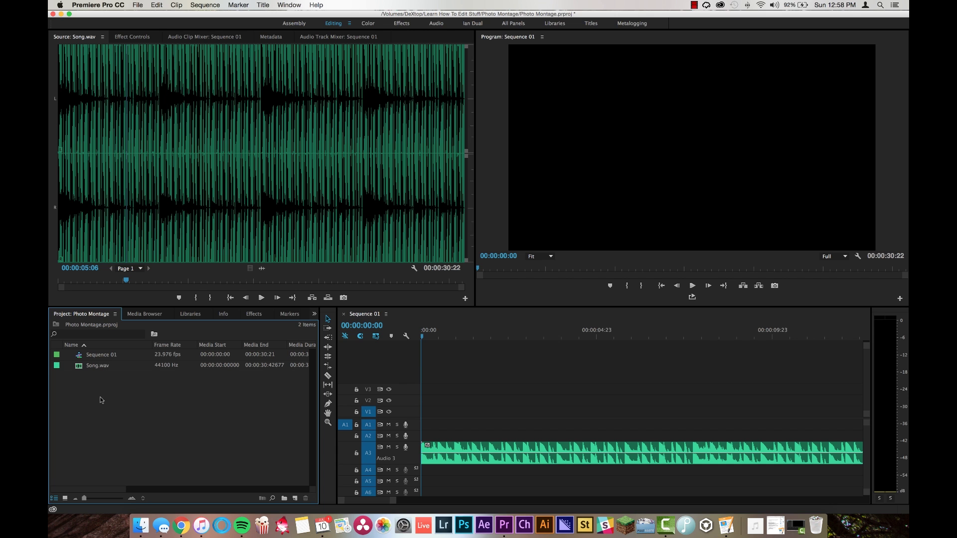
Step: Import the Photos folder and expand its bin to list the images
double_click(101, 400)
left_click(617, 321)
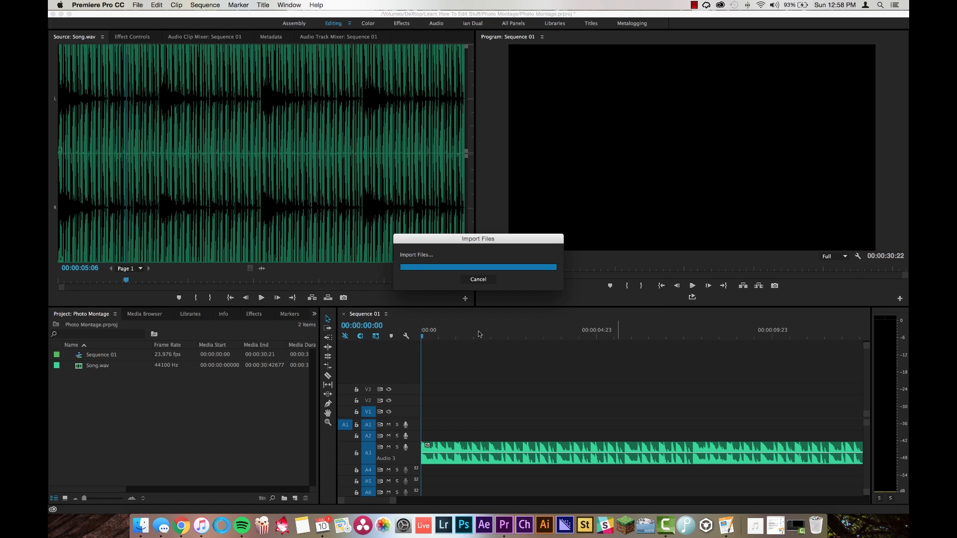
left_click(69, 355)
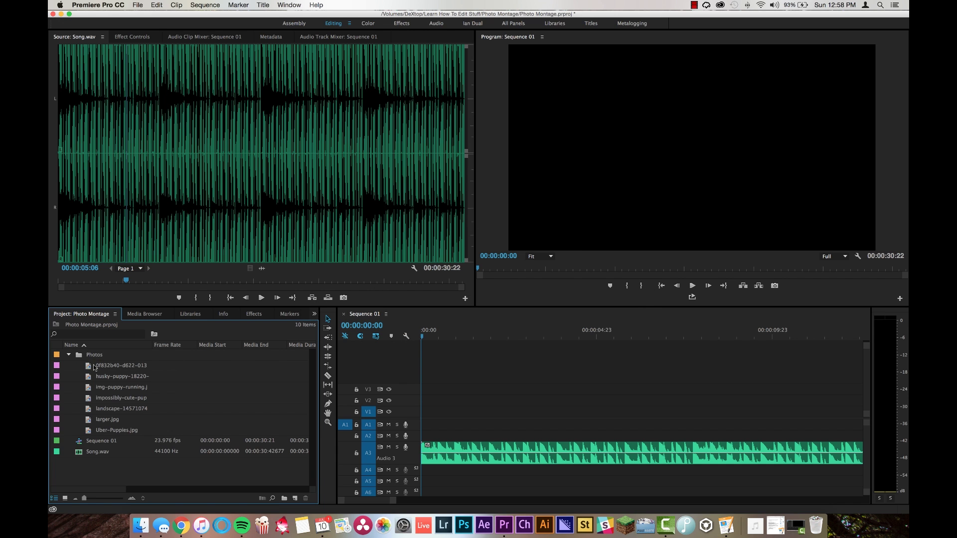
Step: Preview the puppy photos one by one, then select all seven images
double_click(89, 368)
double_click(88, 378)
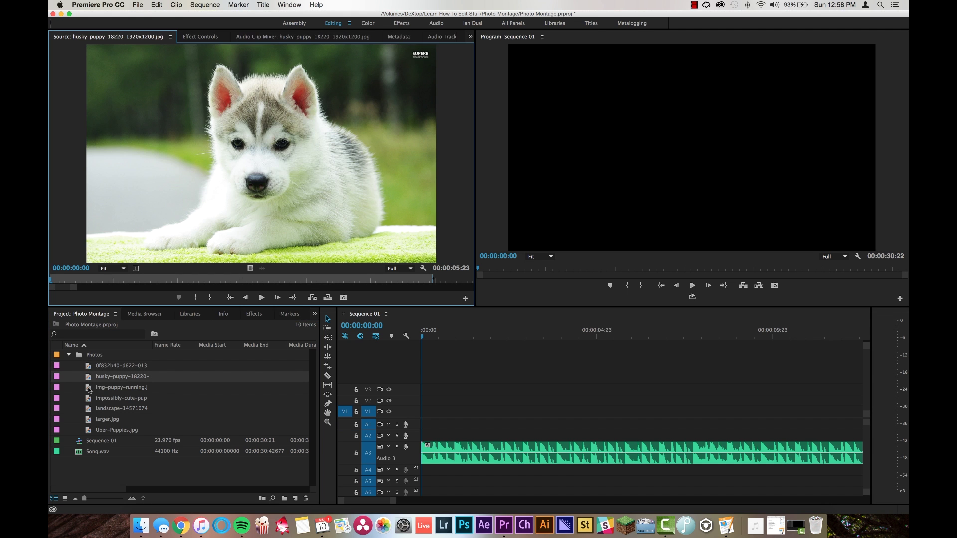
double_click(88, 390)
double_click(90, 399)
double_click(89, 410)
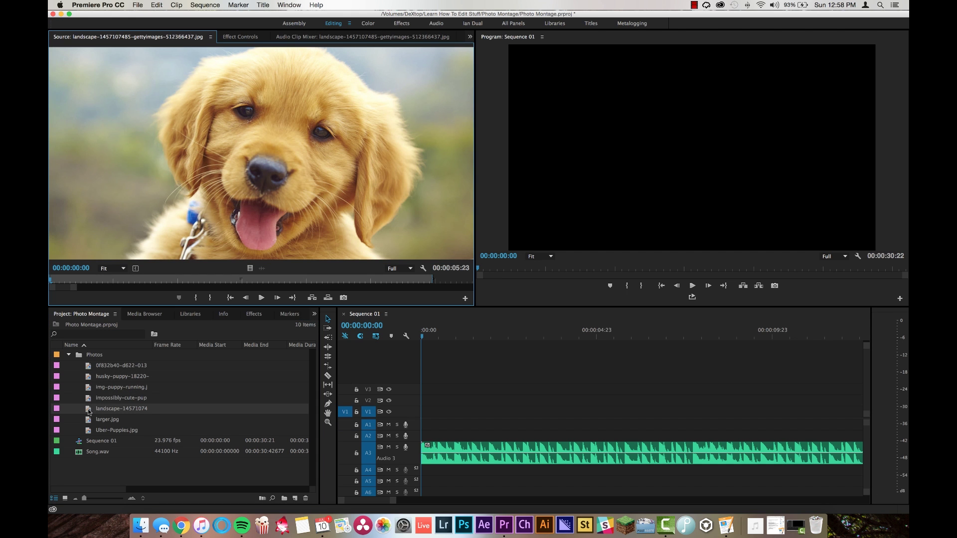
left_click(118, 366)
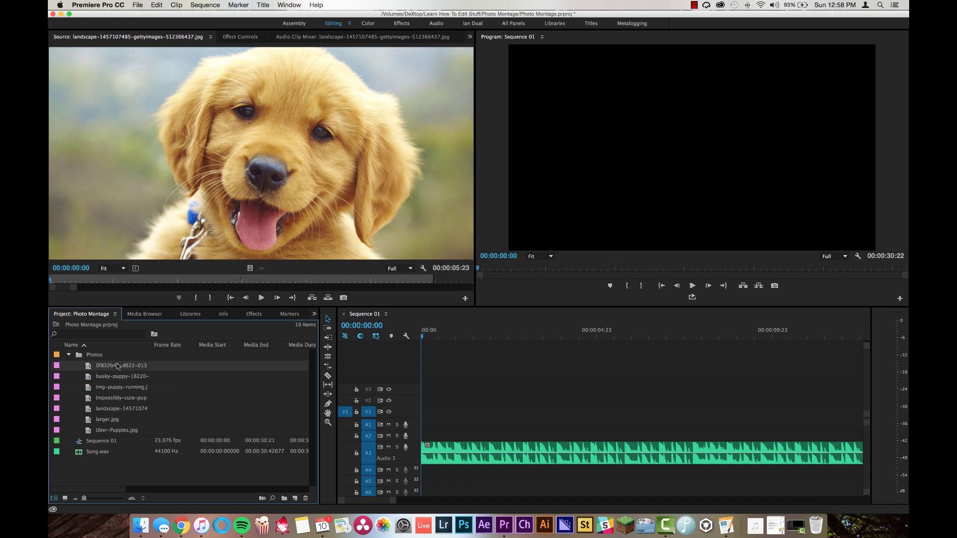
left_click(113, 432, "shift")
Step: Place the seven photos in order on V1 and trim the first photo to end on the first beat
left_click_drag(89, 366, 419, 415)
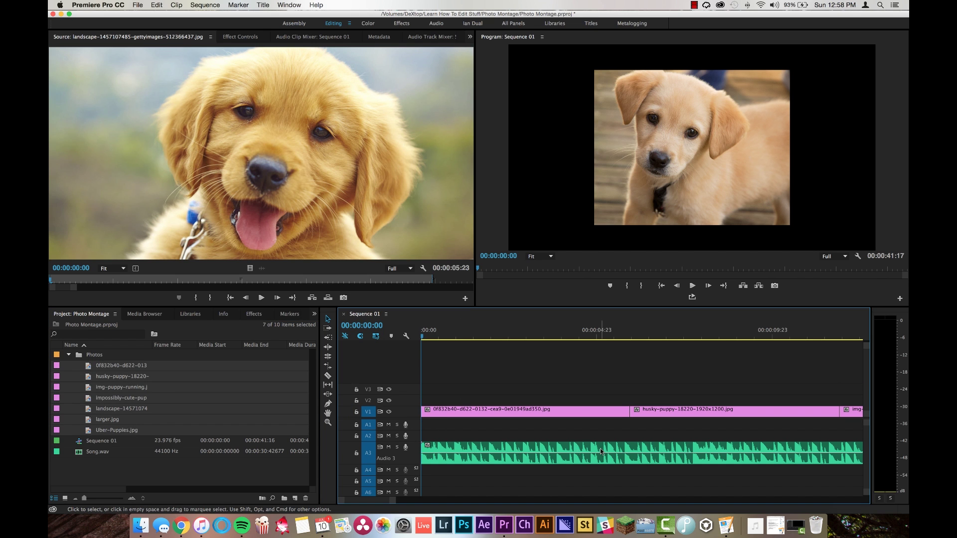
key("space")
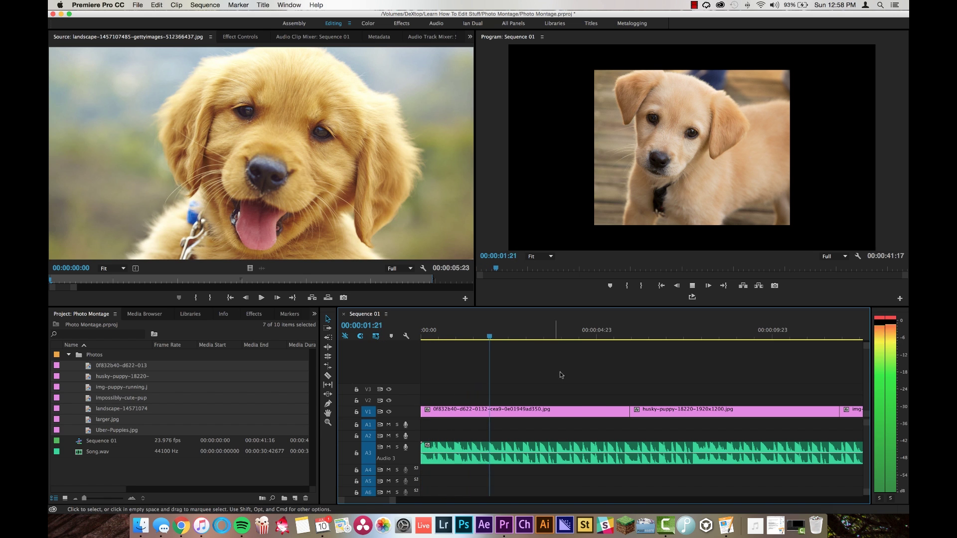
key("space")
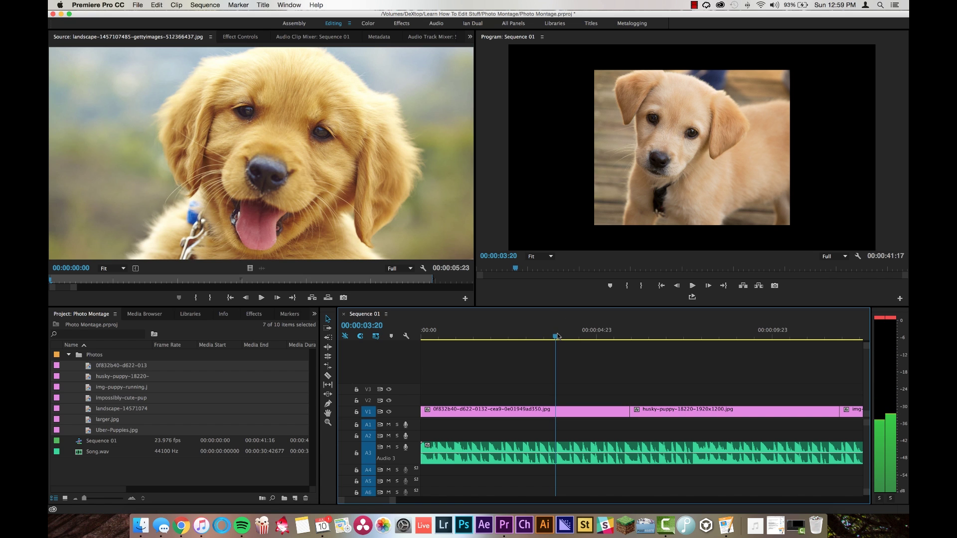
left_click_drag(558, 337, 560, 336)
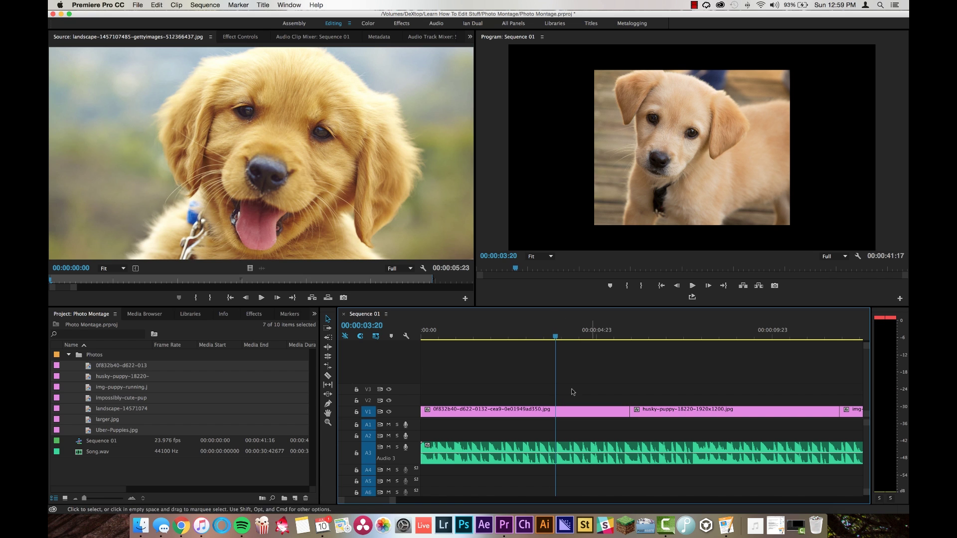
left_click(556, 411)
key("v")
left_click(583, 413)
key("alt+BackSpace")
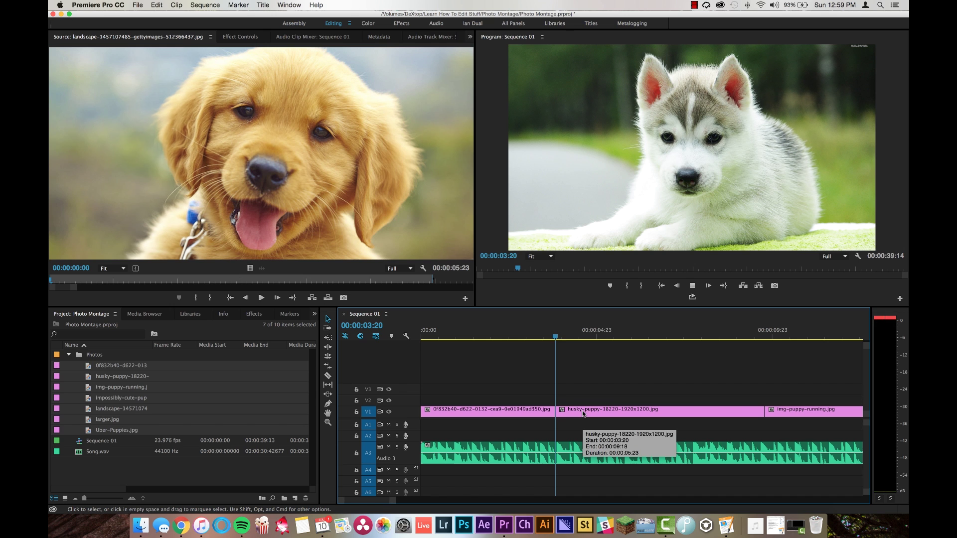
Step: Trim the husky and running-puppy clips to the next beats, ripple-deleting their tails
key("space")
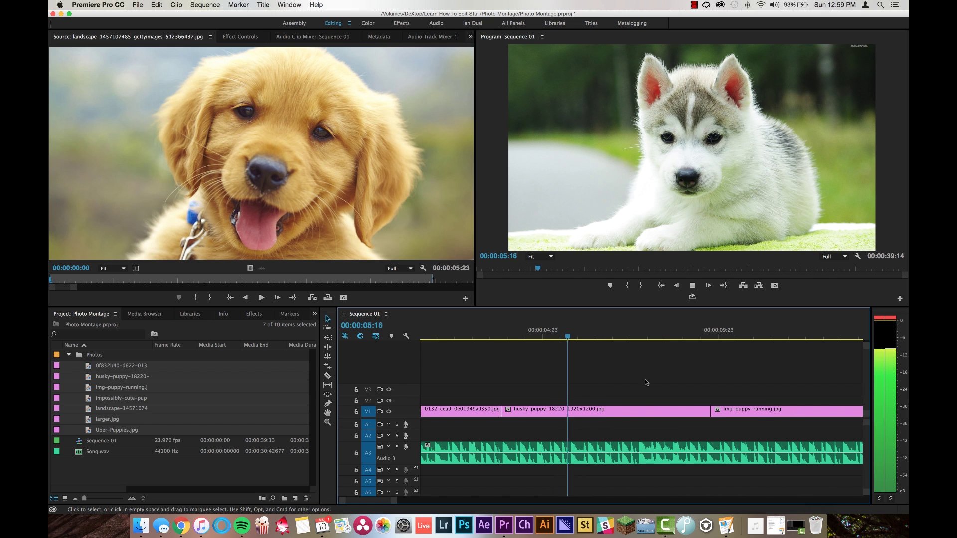
key("space")
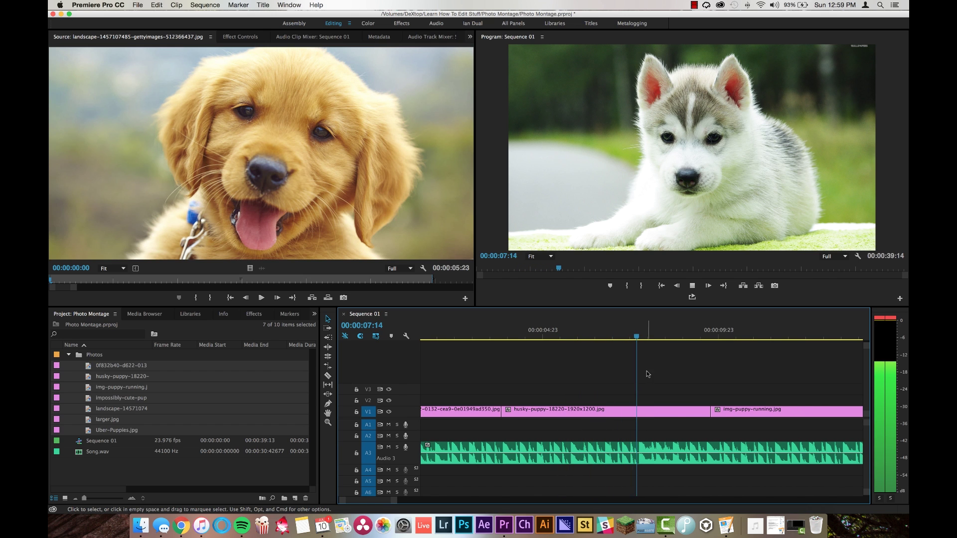
key("c")
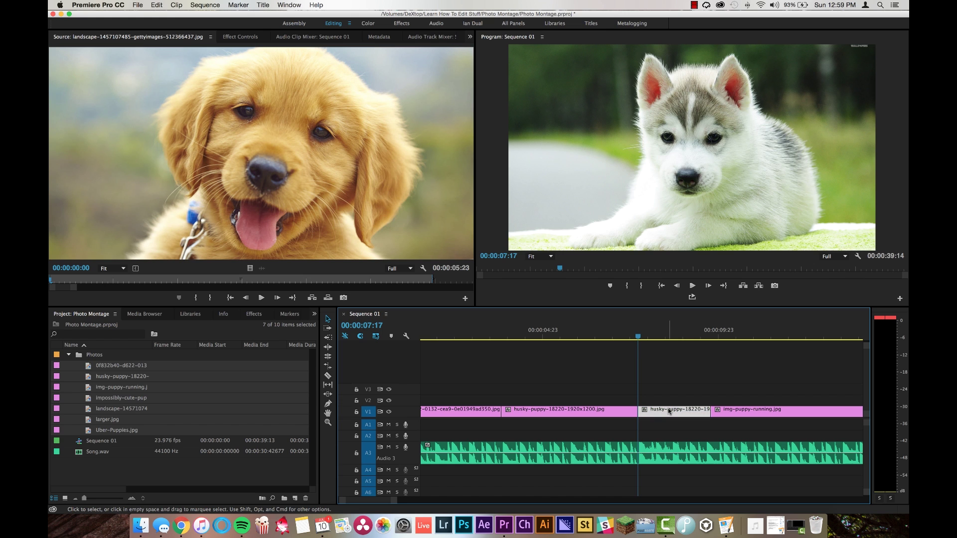
left_click(669, 411)
key("alt+BackSpace")
key("space")
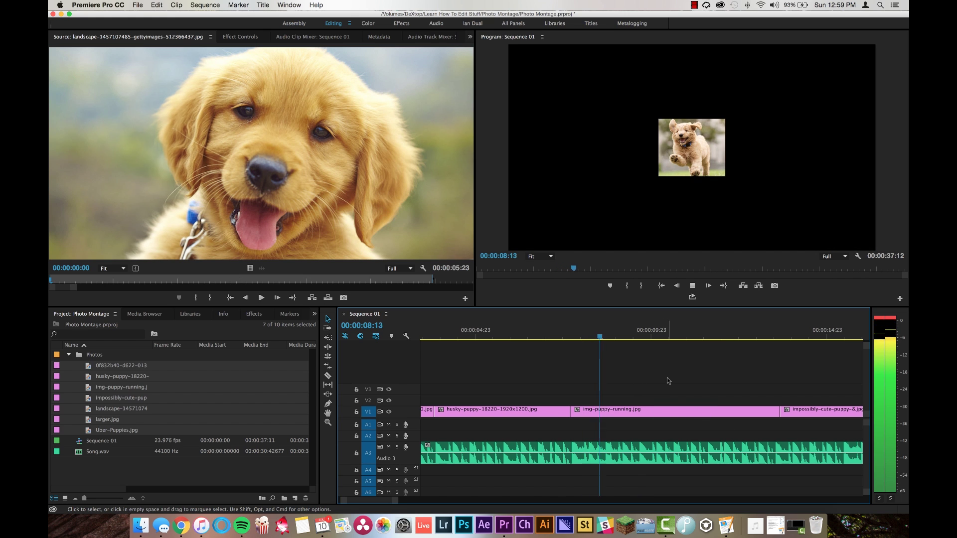
key("space")
key("c")
key("super+k")
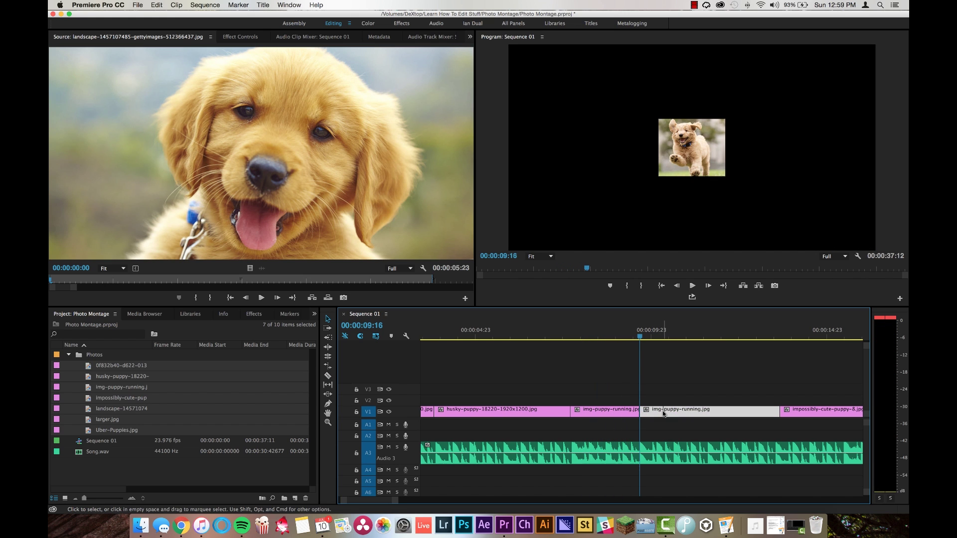
key("alt+BackSpace")
Step: Cut the next photo and the landscape photo on their beats and ripple-delete the leftover pieces
key("space")
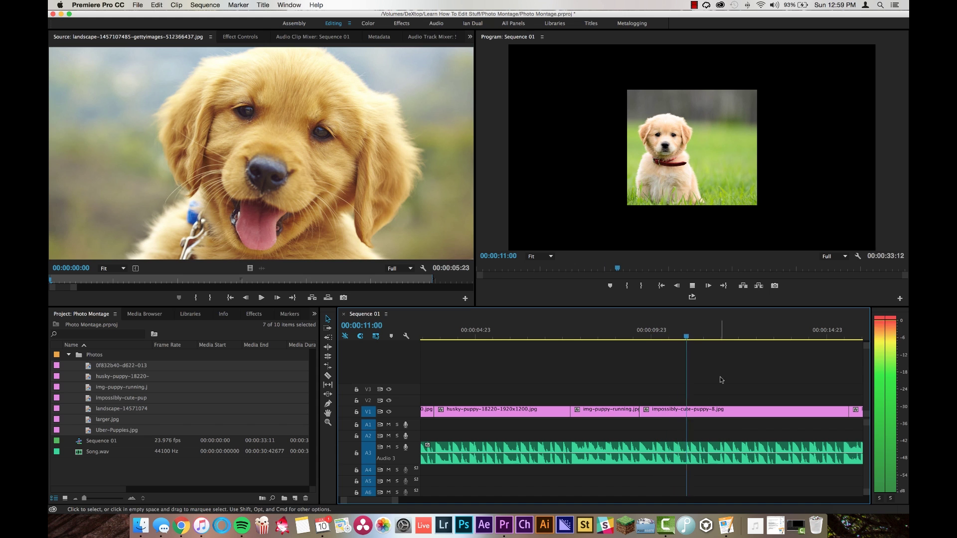
key("space")
key("super+k")
left_click(733, 411)
key("alt+BackSpace")
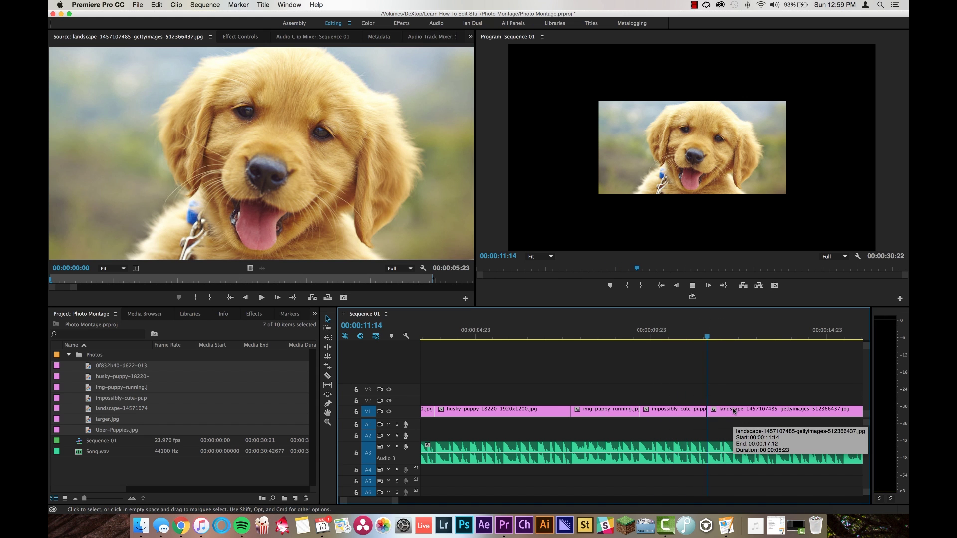
key("space")
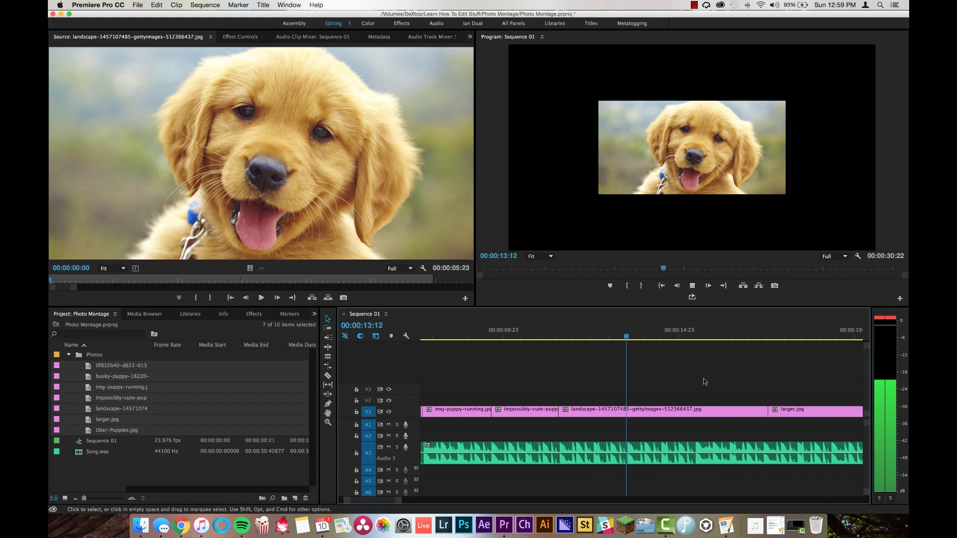
key("space")
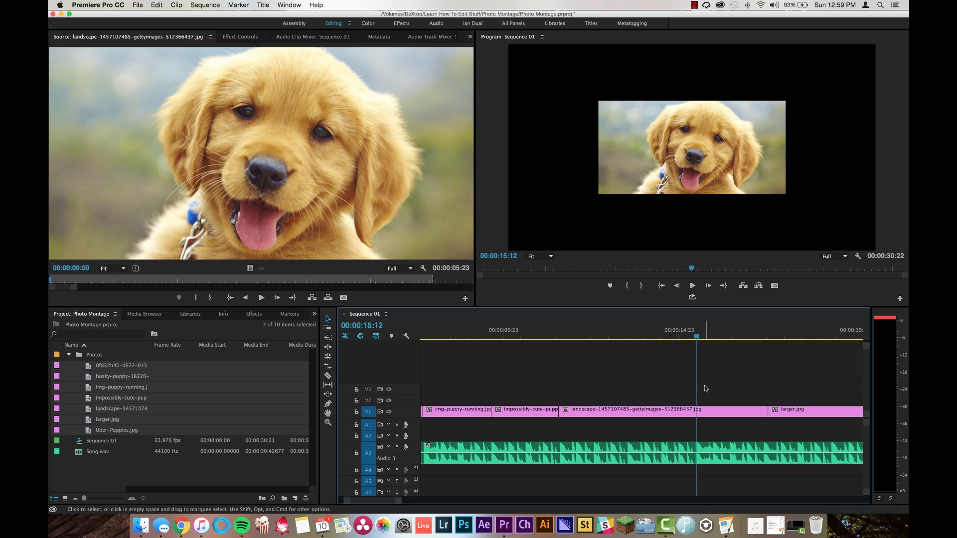
key("super+k")
left_click(713, 413)
key("alt+BackSpace")
Step: Remove the extra larger.jpg piece and stop playback on the final beat
key("space")
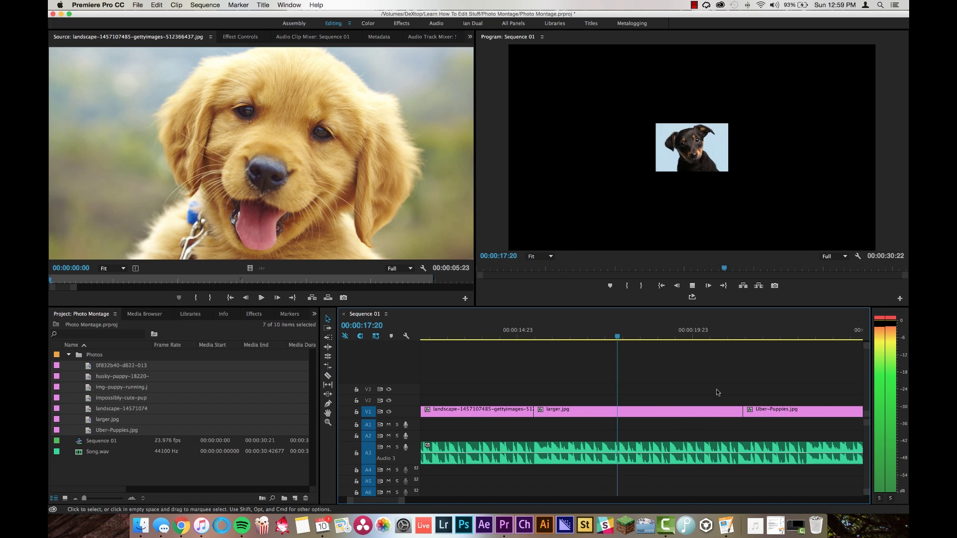
key("space")
key("c")
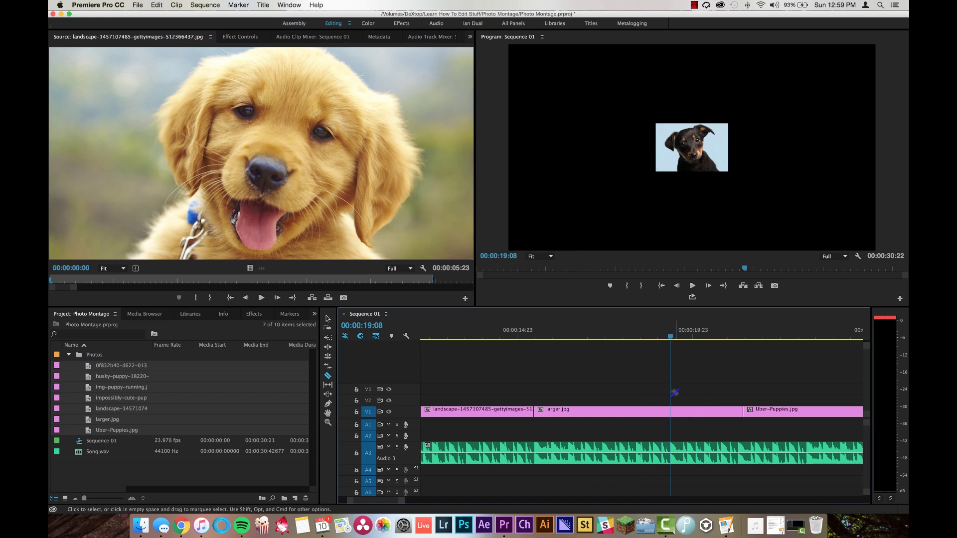
key("v")
key("alt+BackSpace")
key("space")
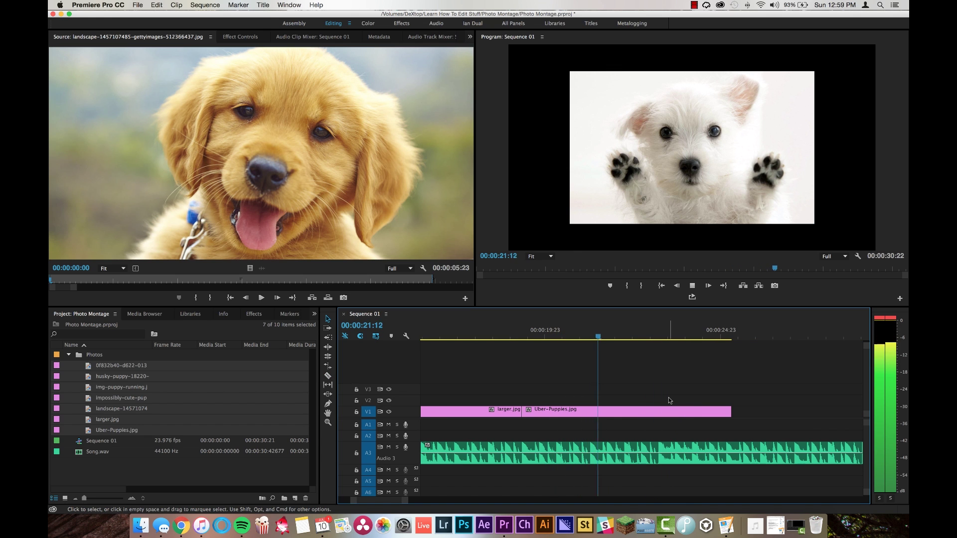
key("space")
Step: Trim Uber-Puppies.jpg at the final beat, then return to the start and select the first photo
key("w")
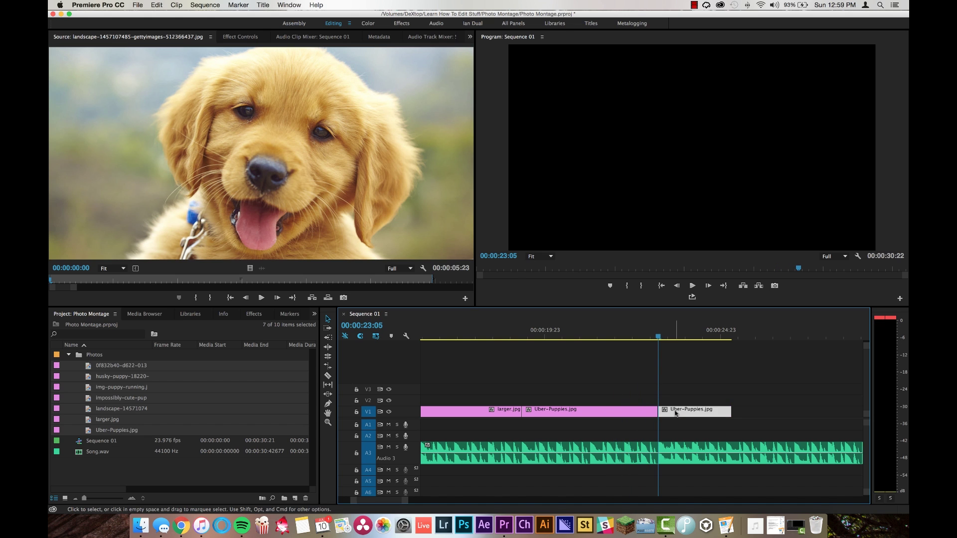
key("minus")
key("minus")
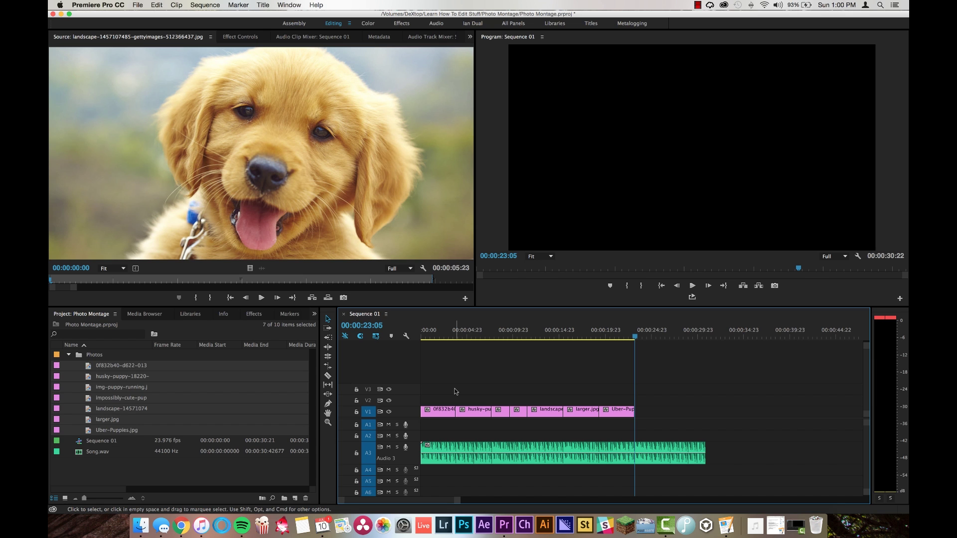
key("Home")
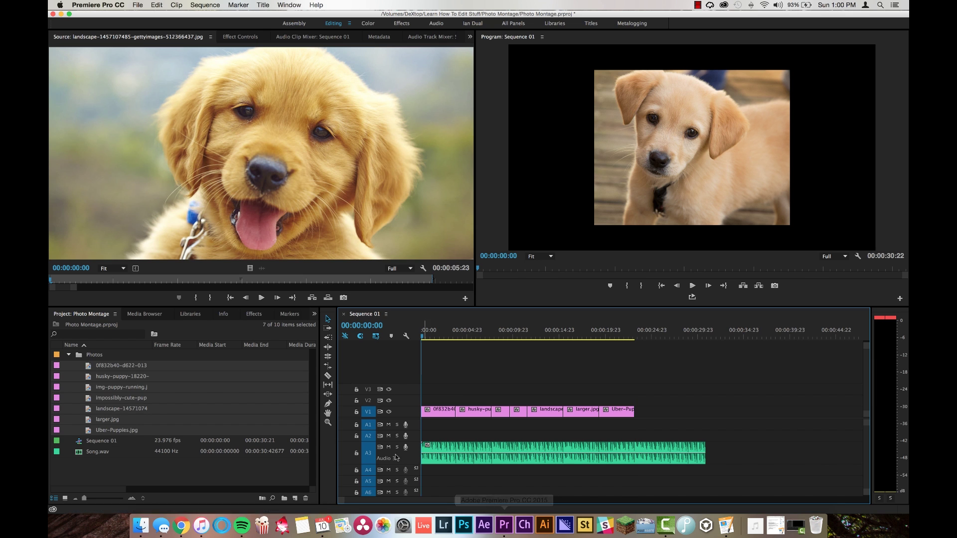
key("equal")
key("equal")
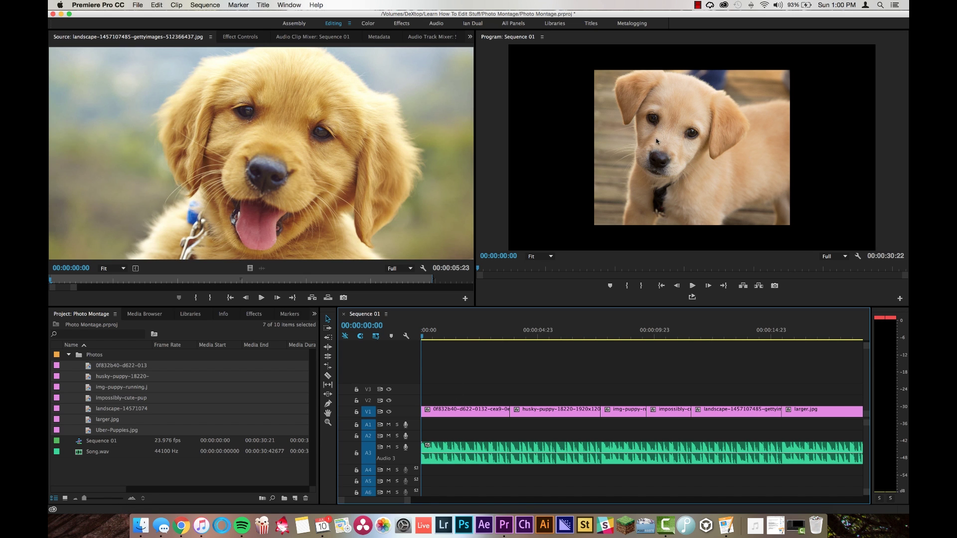
left_click(420, 333)
left_click(441, 412)
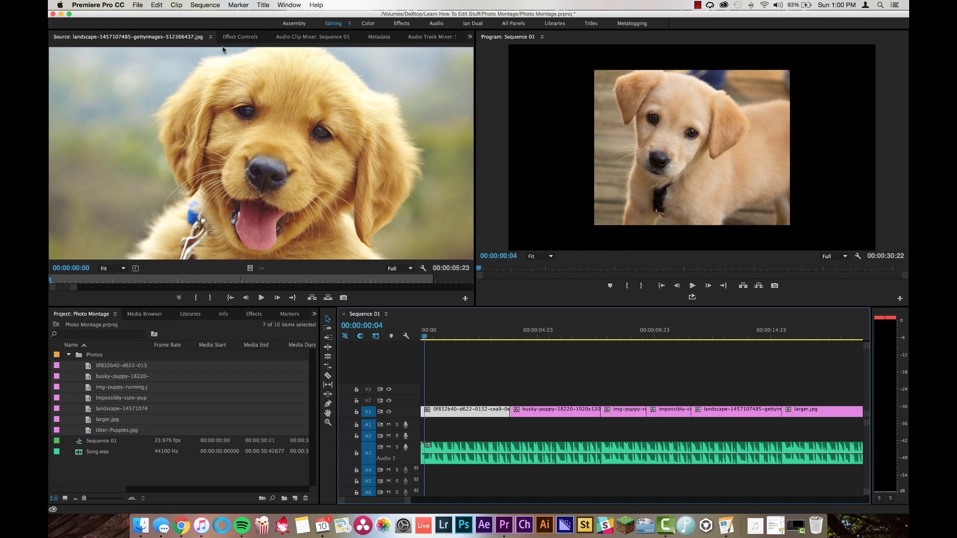
Step: Keyframe the first photo to grow to Scale 125 from a -12° tilt at its start
left_click(238, 37)
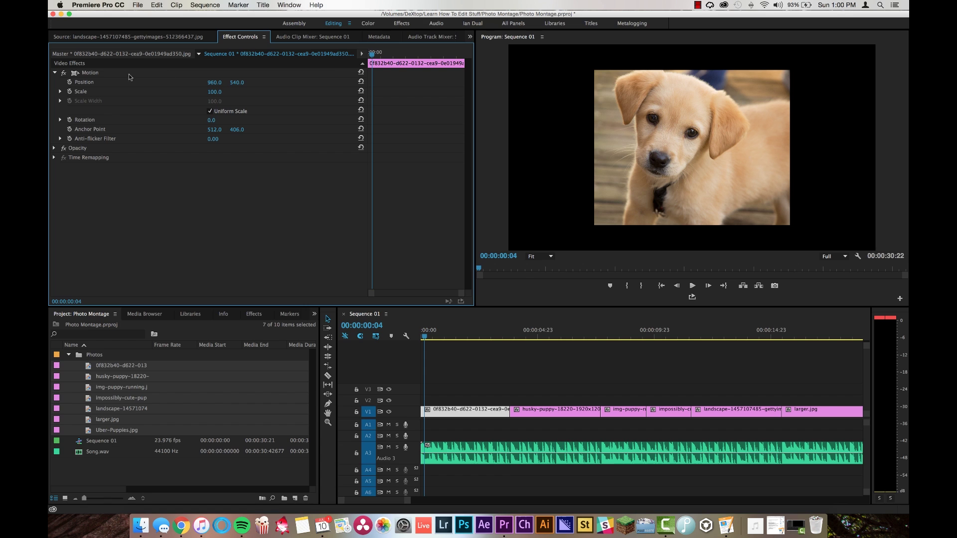
left_click(69, 82)
left_click(69, 92)
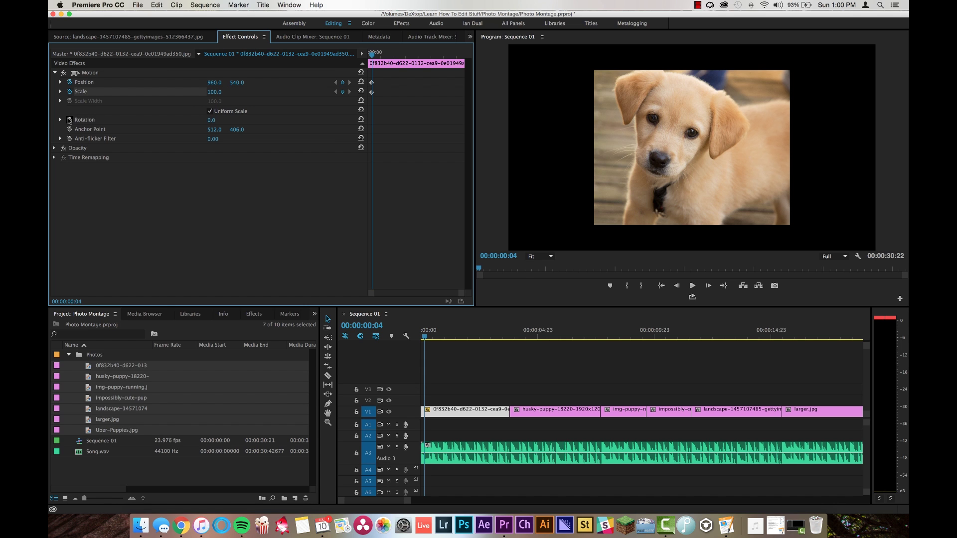
left_click(69, 121)
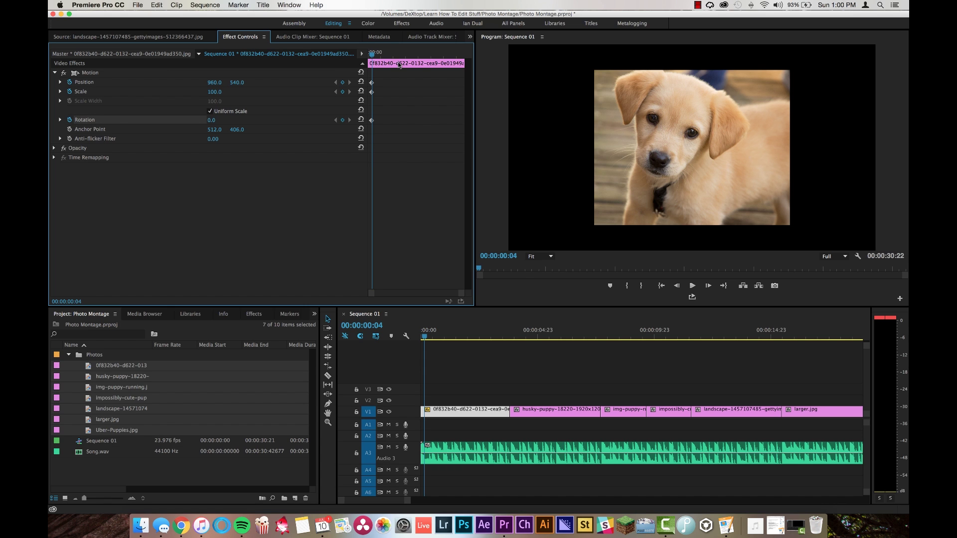
left_click_drag(407, 55, 463, 55)
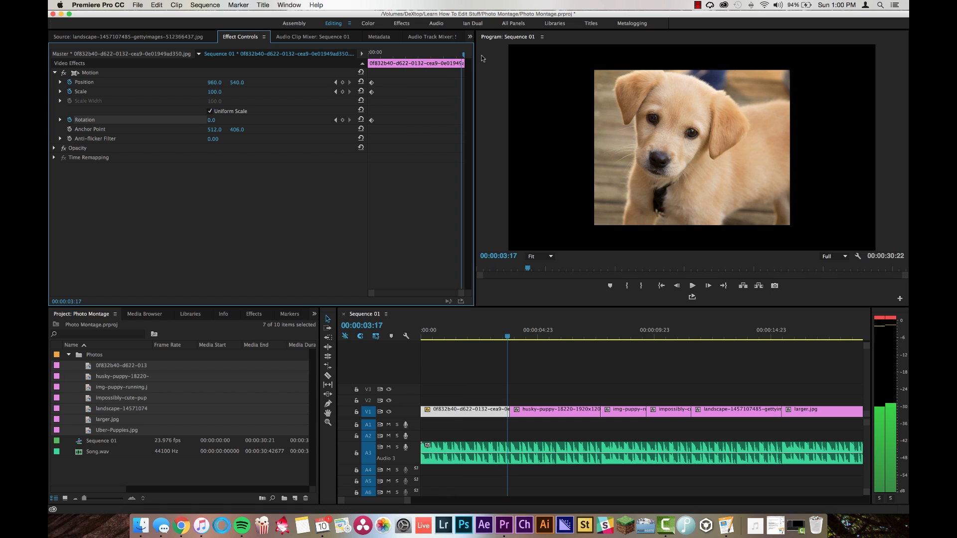
left_click_drag(215, 94, 214, 121)
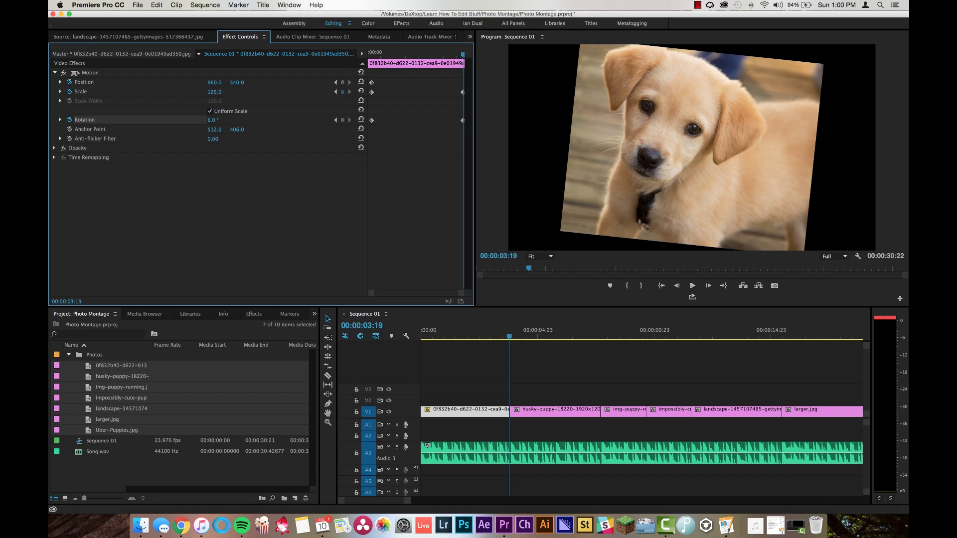
left_click_drag(395, 53, 281, 71)
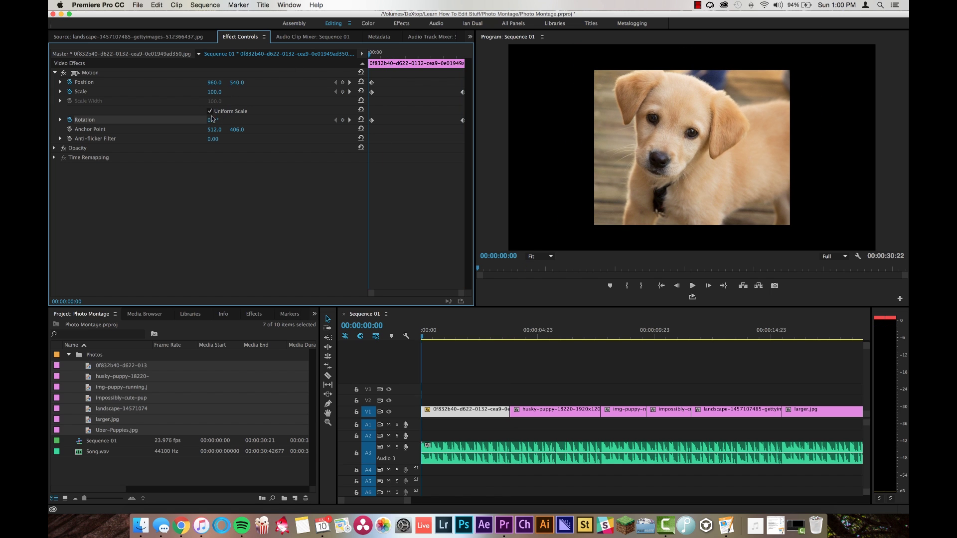
left_click_drag(212, 118, 189, 92)
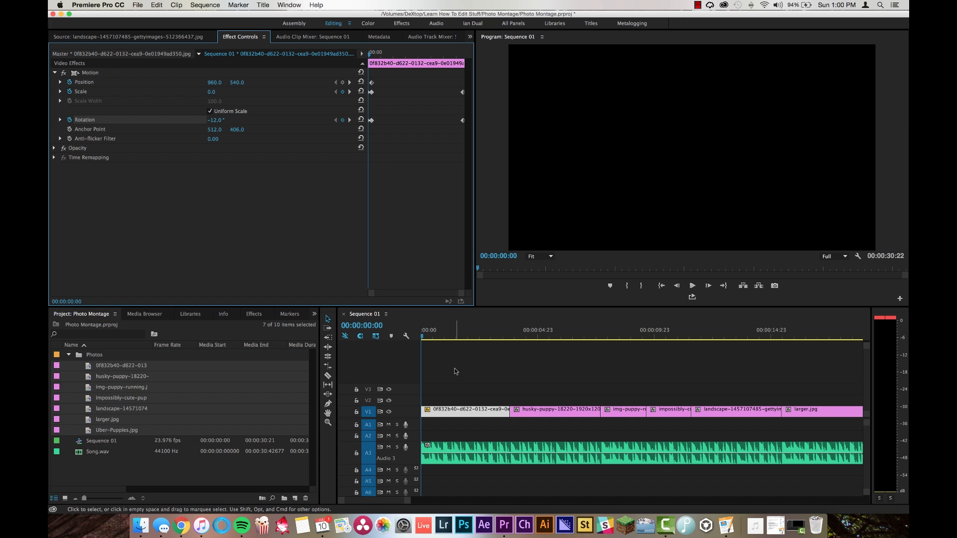
Step: Hold the motion at 00:00:03:09, then spin the photo upside down and slide it off left; move the husky onto V2
key("space")
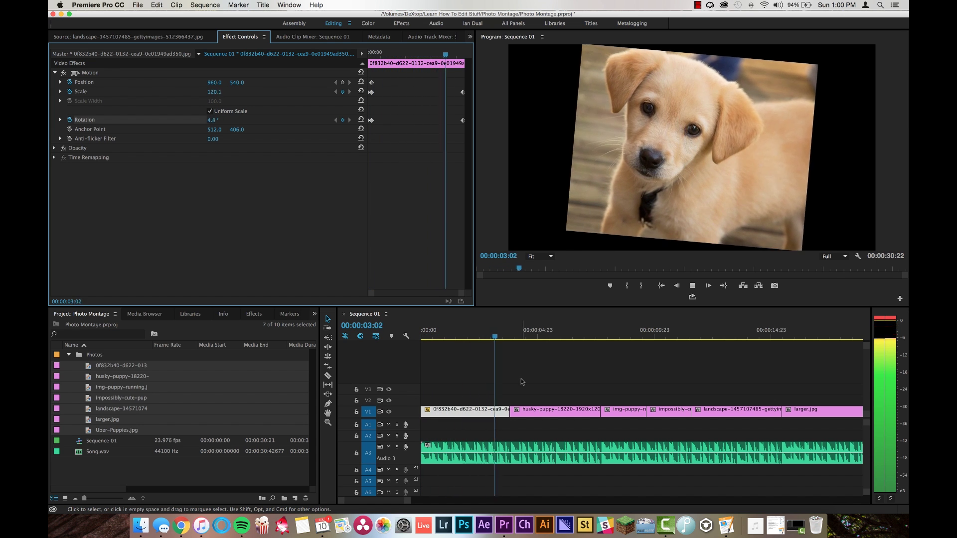
key("space")
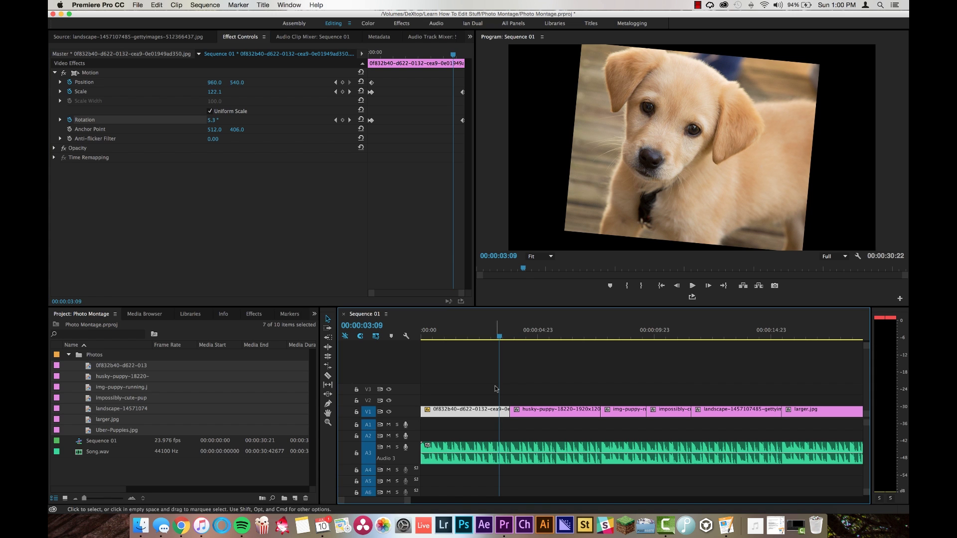
left_click(342, 82)
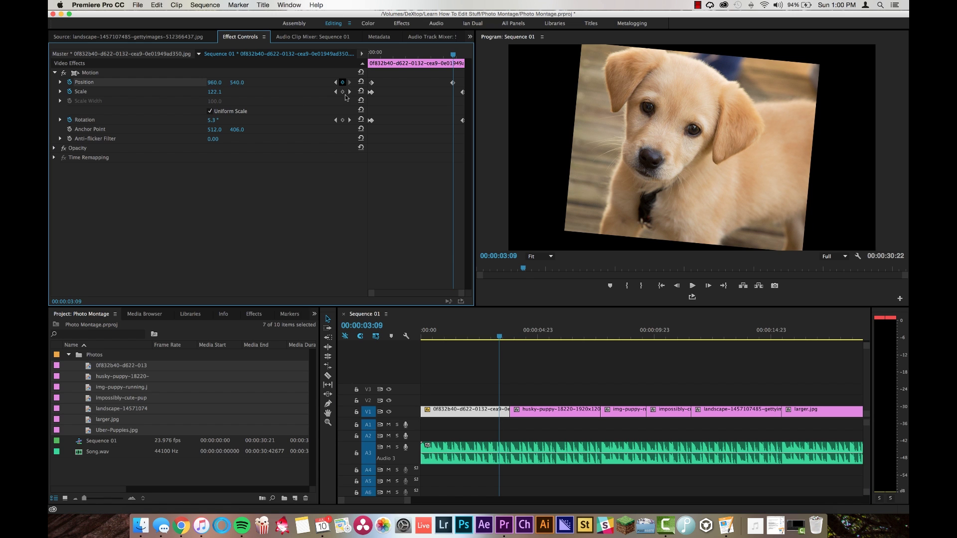
left_click(343, 92)
left_click(343, 120)
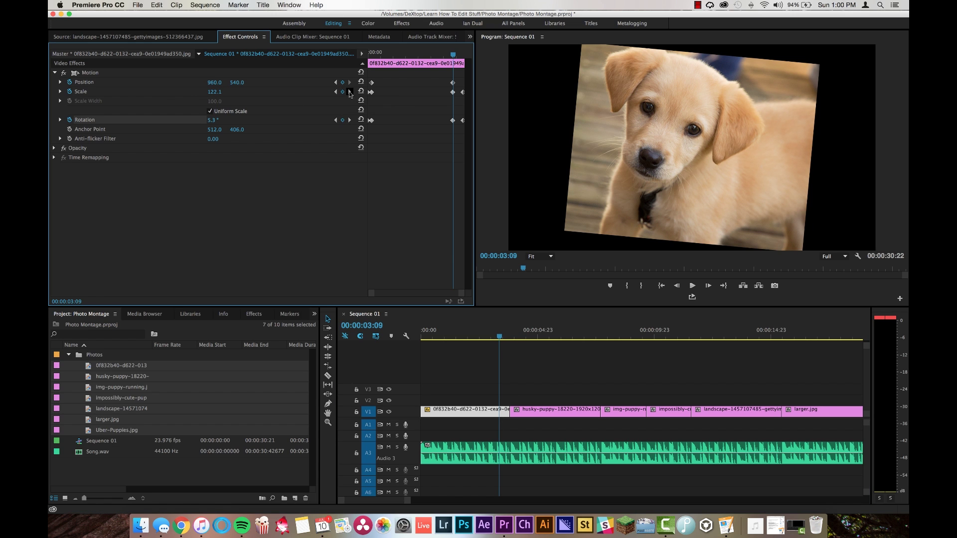
left_click(350, 92)
left_click_drag(212, 123, 294, 124)
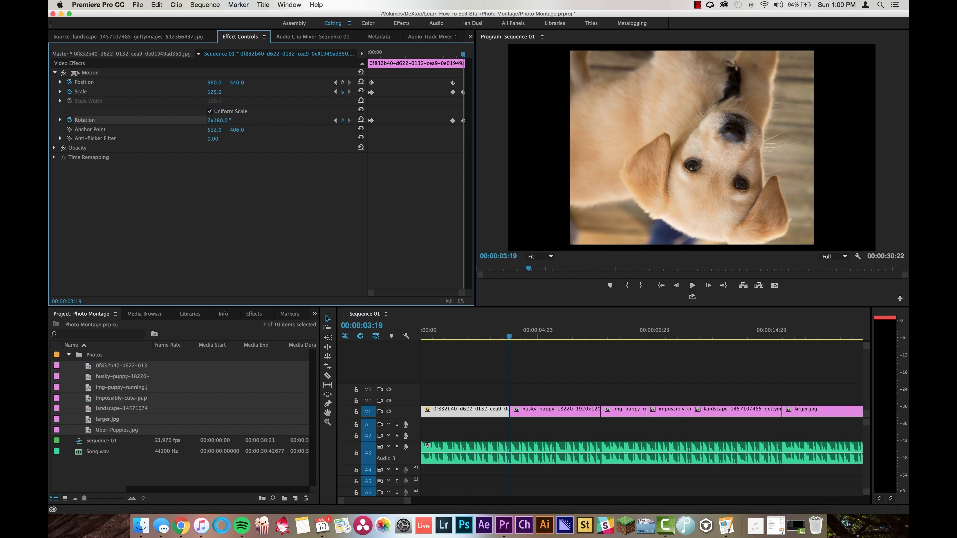
left_click_drag(214, 82, 115, 82)
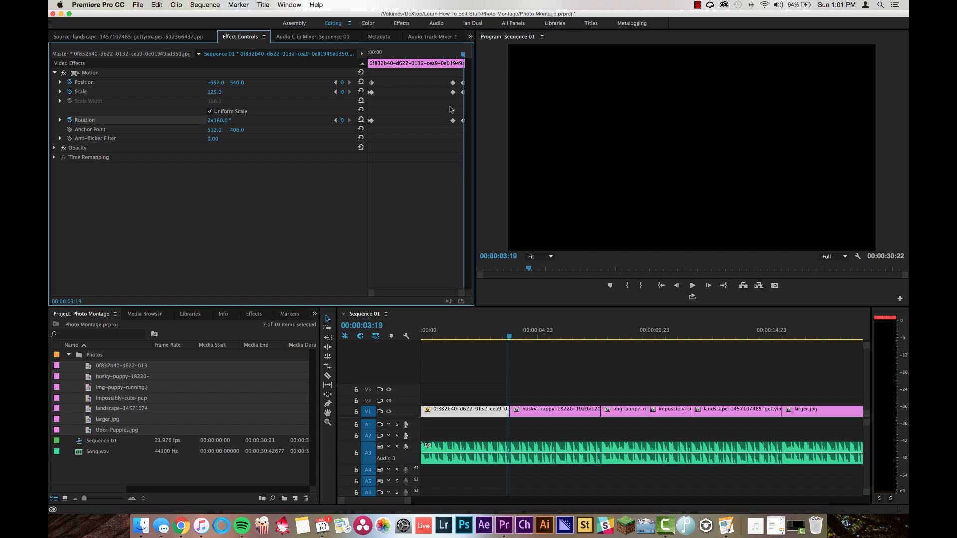
left_click(336, 92)
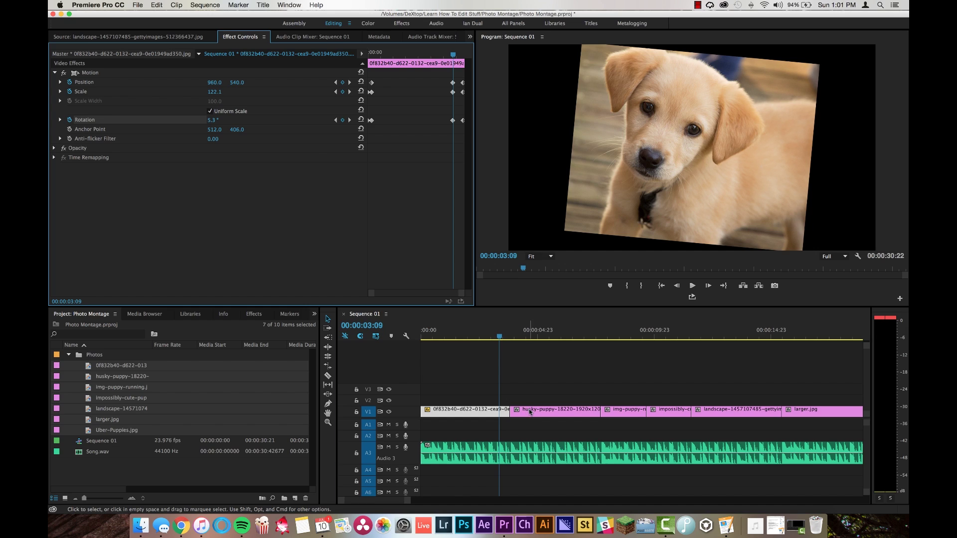
left_click_drag(530, 411, 529, 403)
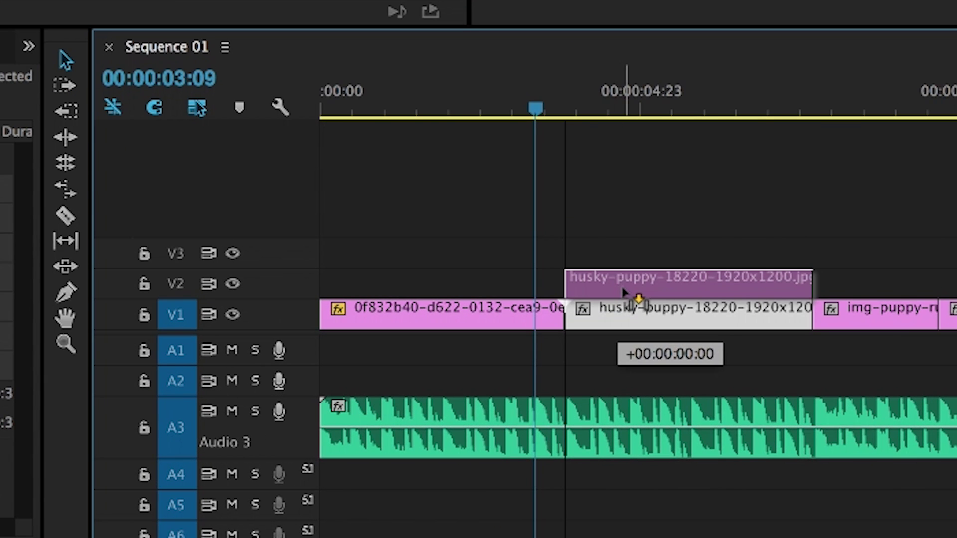
Step: Extend the husky clip to start at the playhead and enable Position, Scale and Rotation animation
left_click_drag(626, 293, 547, 278)
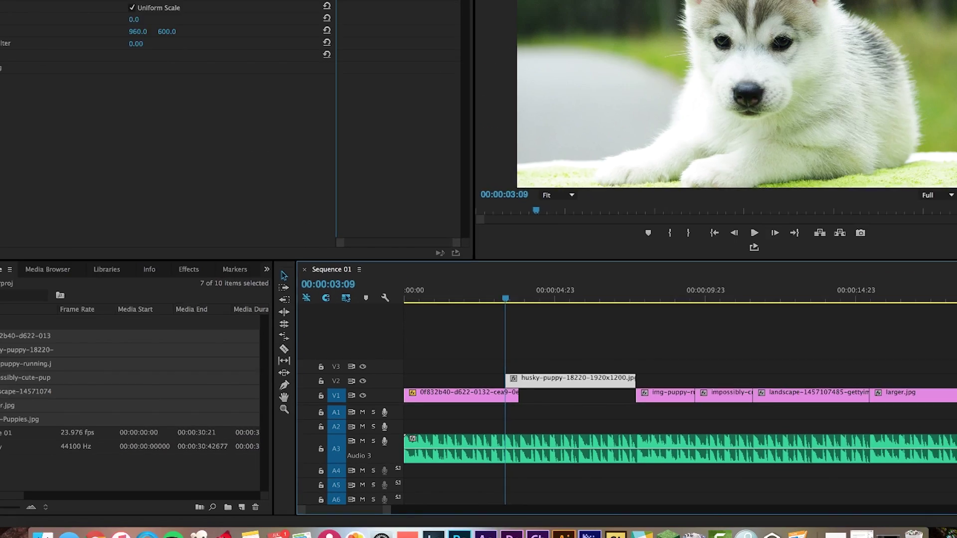
left_click(69, 82)
left_click(69, 91)
left_click(69, 120)
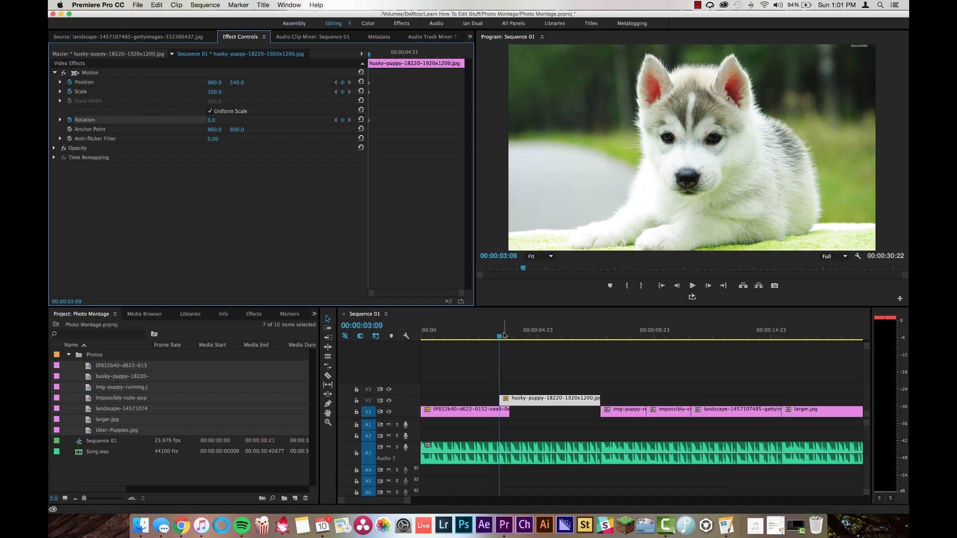
Step: At 03:19 keyframe Position, Scale and Rotation with the husky at Scale 66
left_click_drag(503, 336, 510, 335)
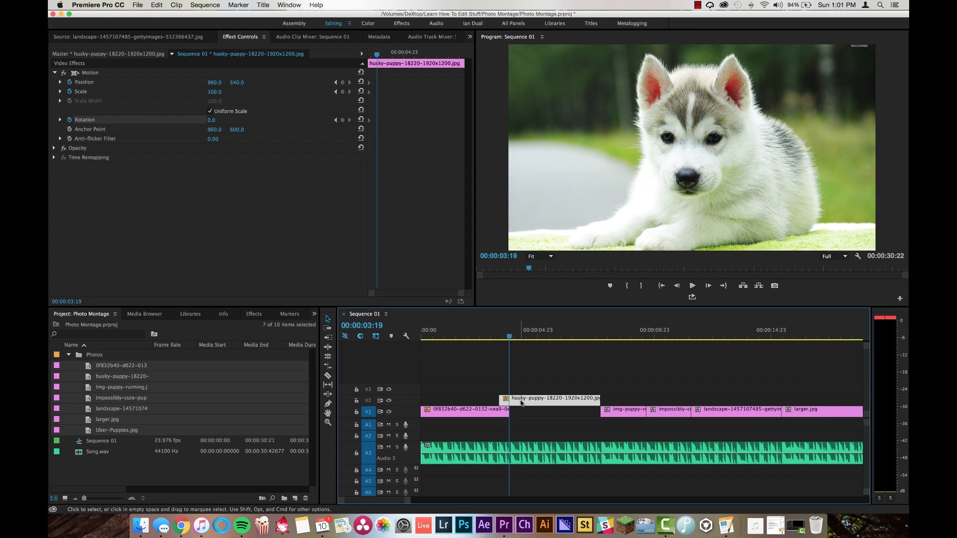
left_click(343, 83)
left_click(342, 92)
left_click(343, 120)
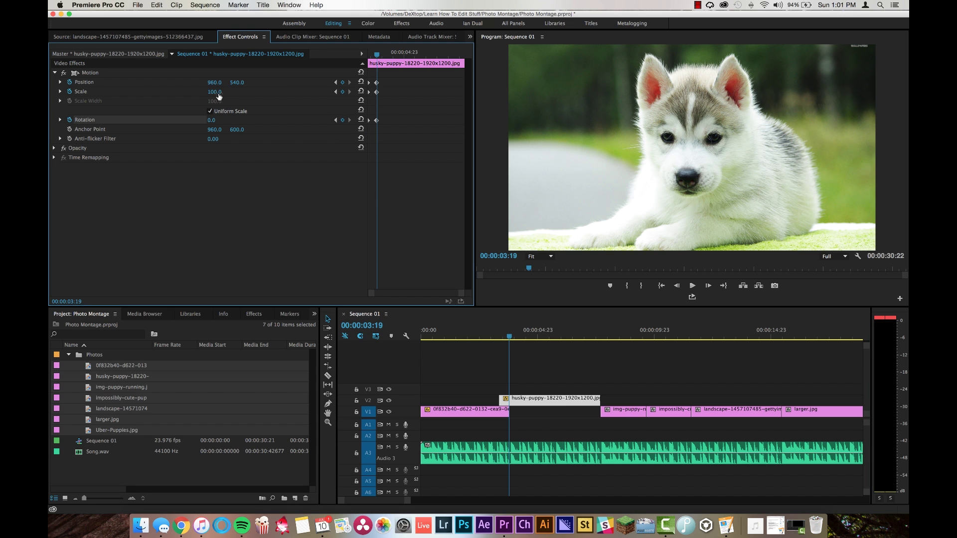
left_click_drag(218, 95, 201, 96)
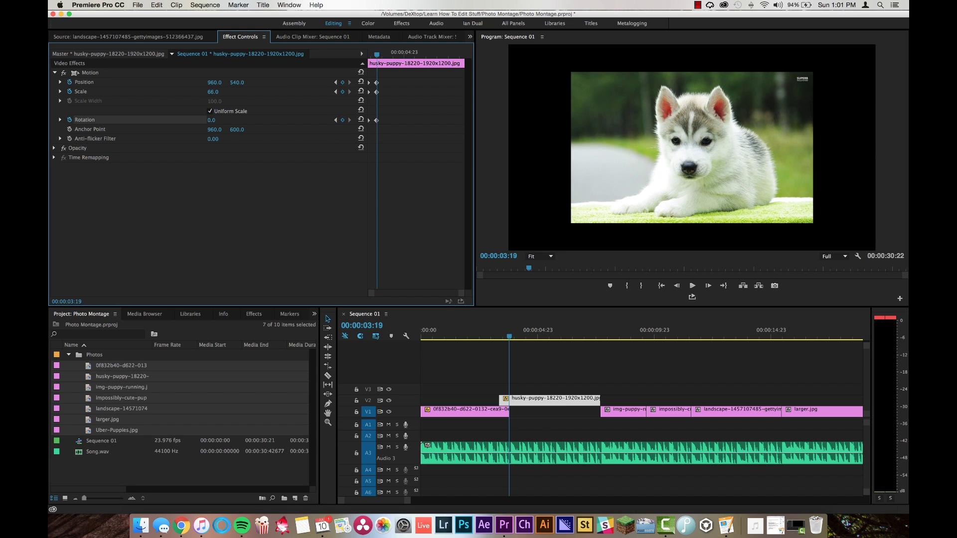
Step: At the husky clip start set Scale 41, Rotation -3x0° and Position X 2324 off-screen right
left_click_drag(376, 54, 369, 54)
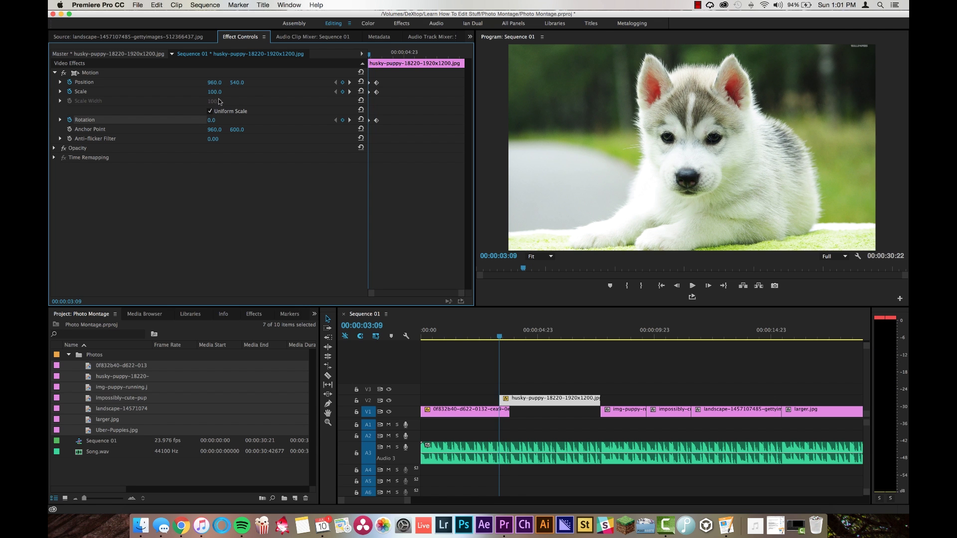
left_click_drag(215, 93, 186, 93)
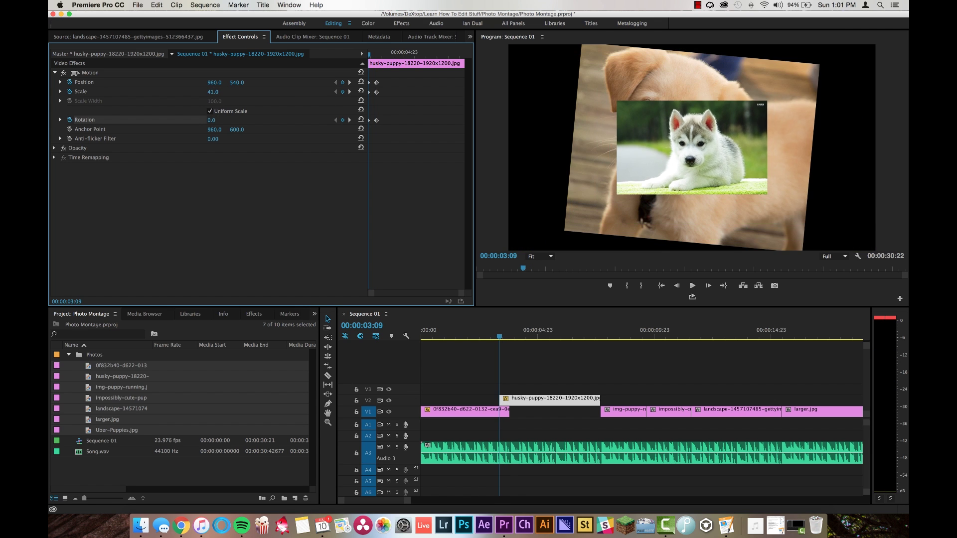
left_click_drag(213, 122, 170, 123)
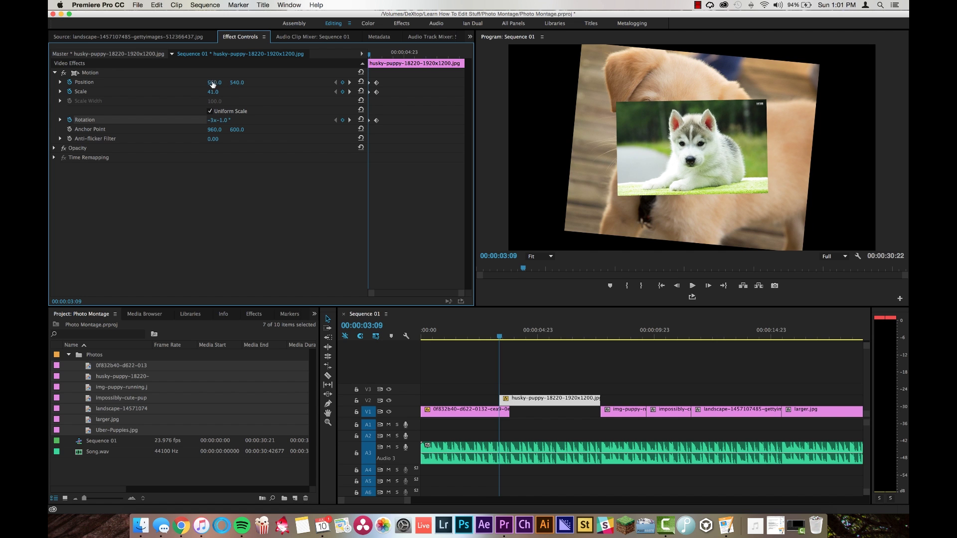
left_click_drag(213, 83, 249, 84)
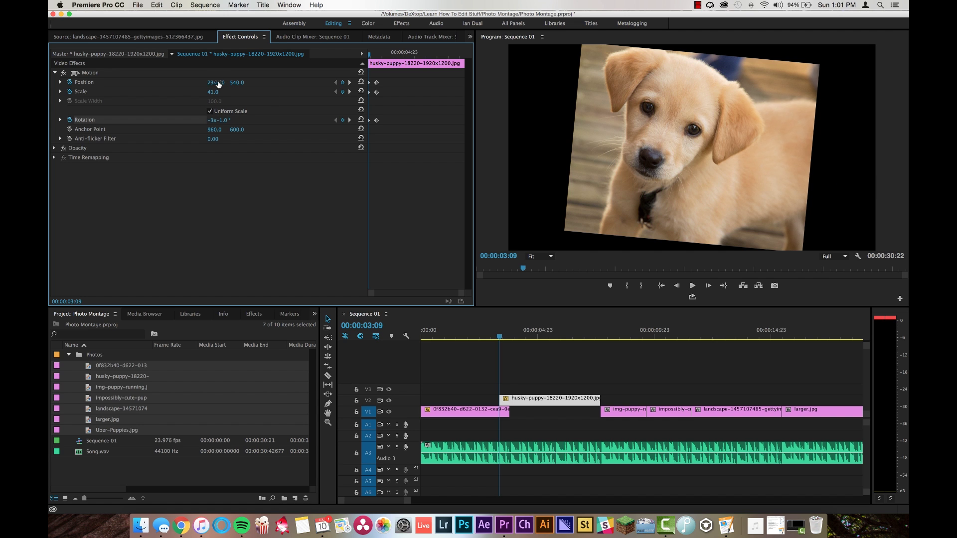
Step: Stop at 04:04 and keyframe the husky at Scale 87 and Rotation -4°
key("space")
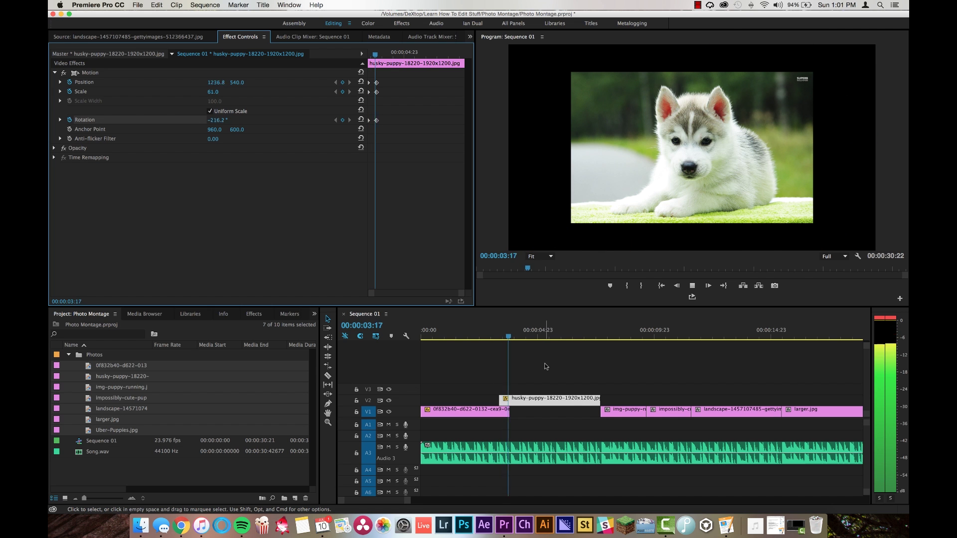
left_click(501, 332)
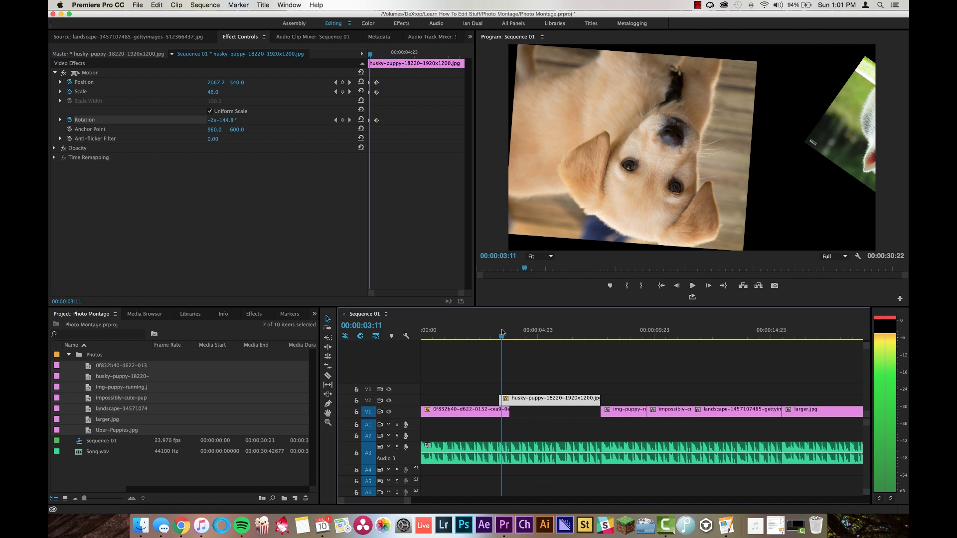
key("space")
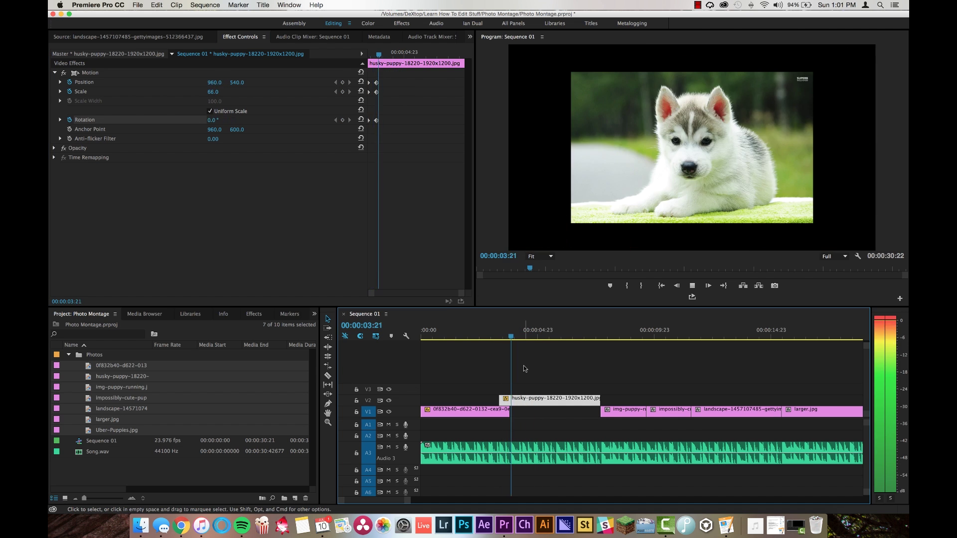
key("space")
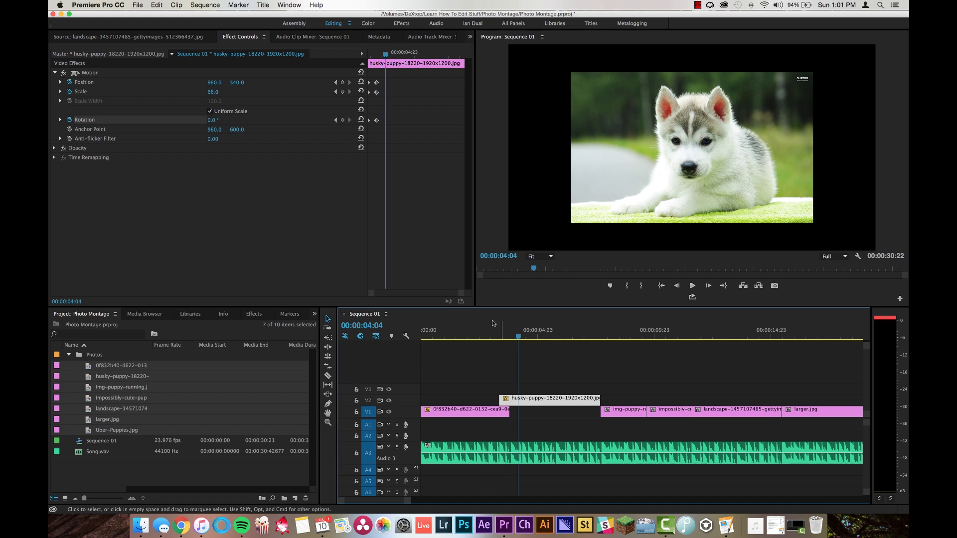
left_click(342, 82)
left_click(342, 91)
left_click(343, 120)
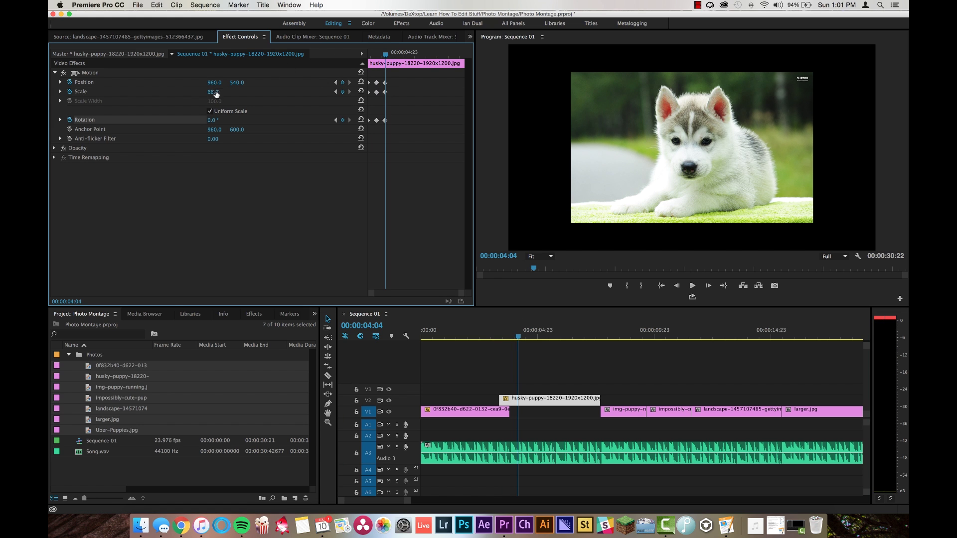
left_click_drag(216, 94, 204, 120)
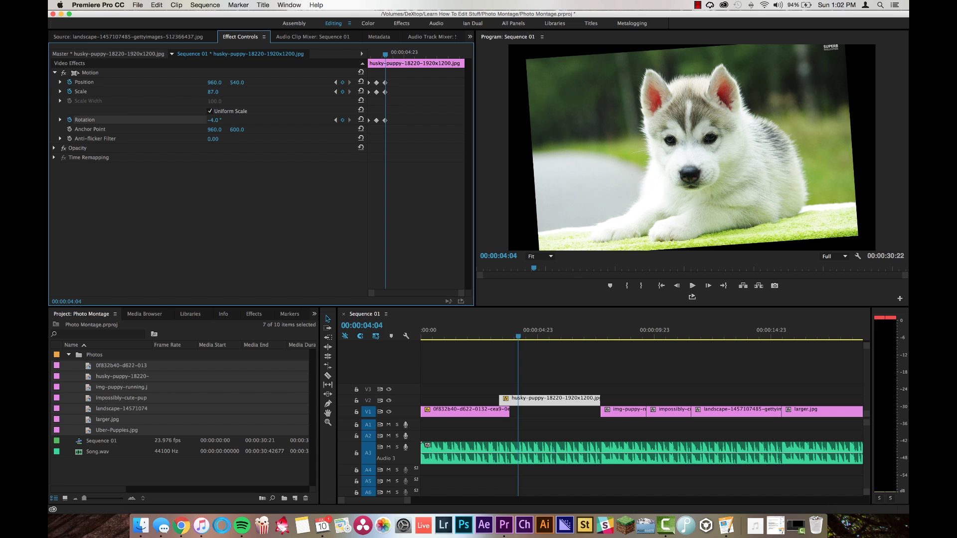
Step: At 07:16 set the husky to Rotation -9° and Scale 101, then play it back
left_click_drag(428, 62, 463, 62)
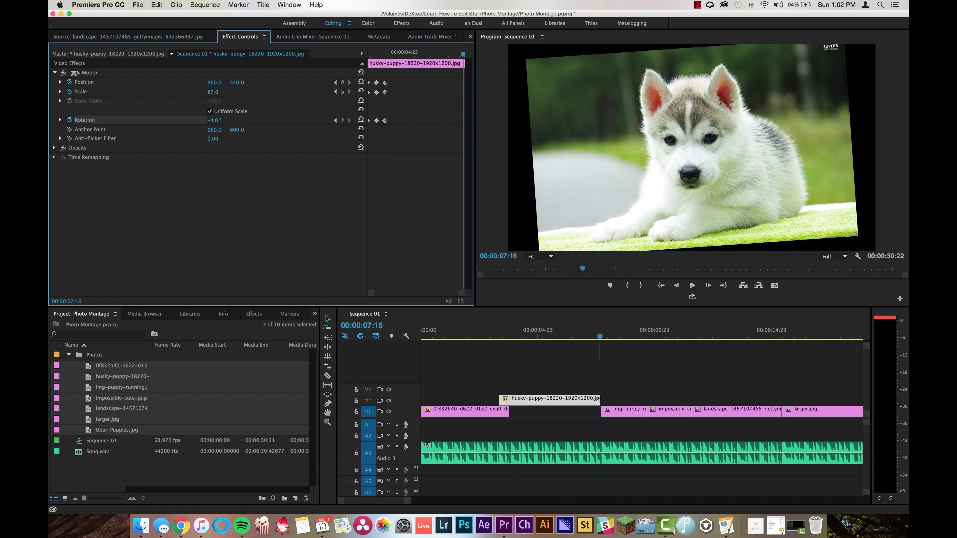
left_click_drag(213, 120, 220, 93)
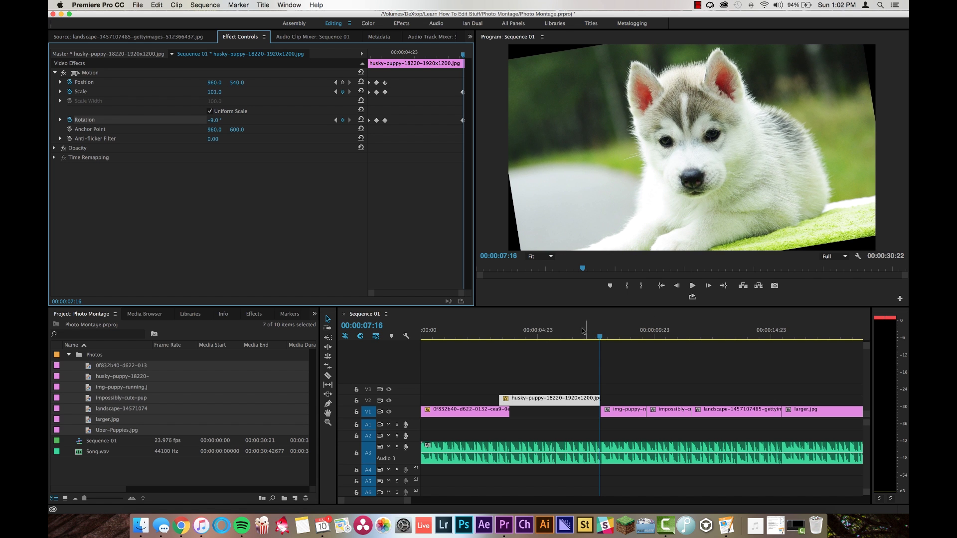
left_click_drag(583, 331, 500, 337)
key("space")
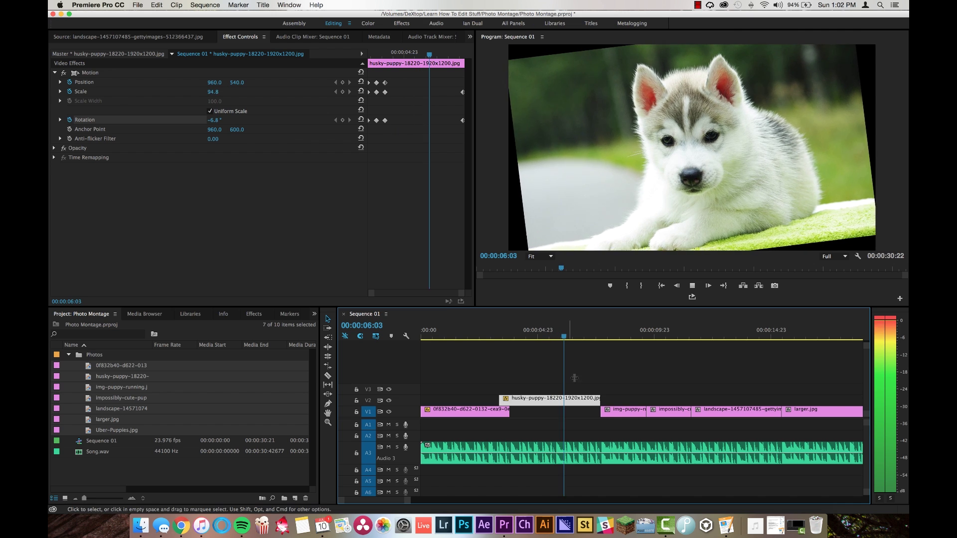
key("space")
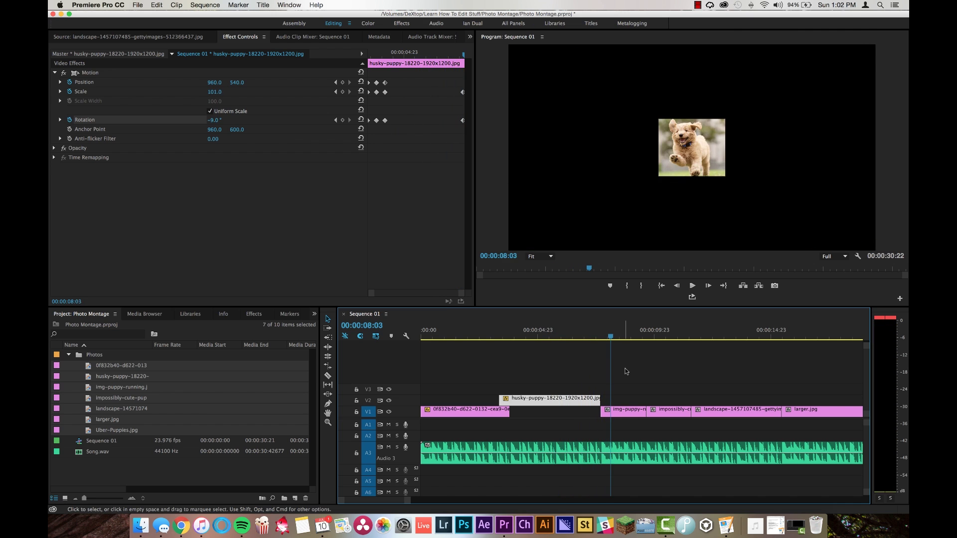
left_click(588, 337)
Step: Set the img-puppy-running clip to Scale 313 and enable Position and Scale keyframing
key("space")
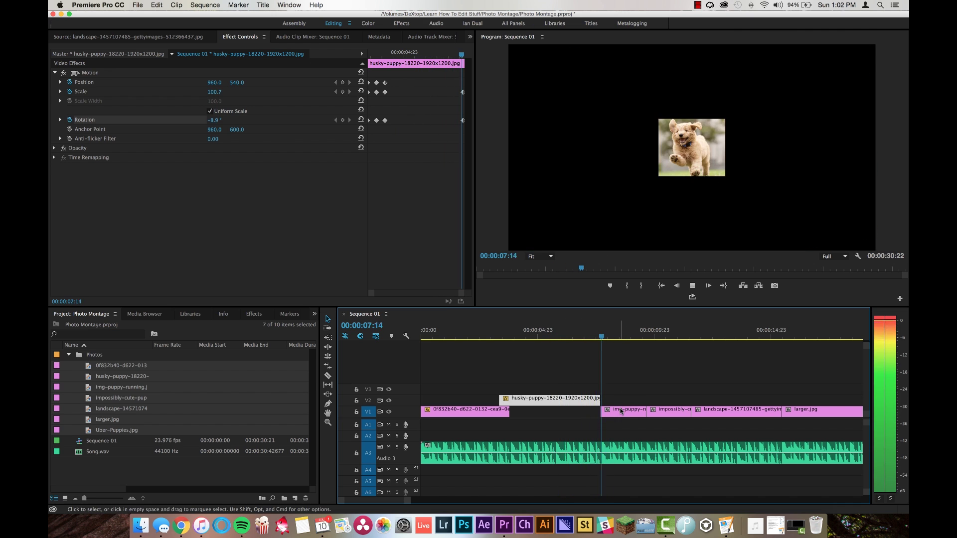
key("space")
left_click(620, 410)
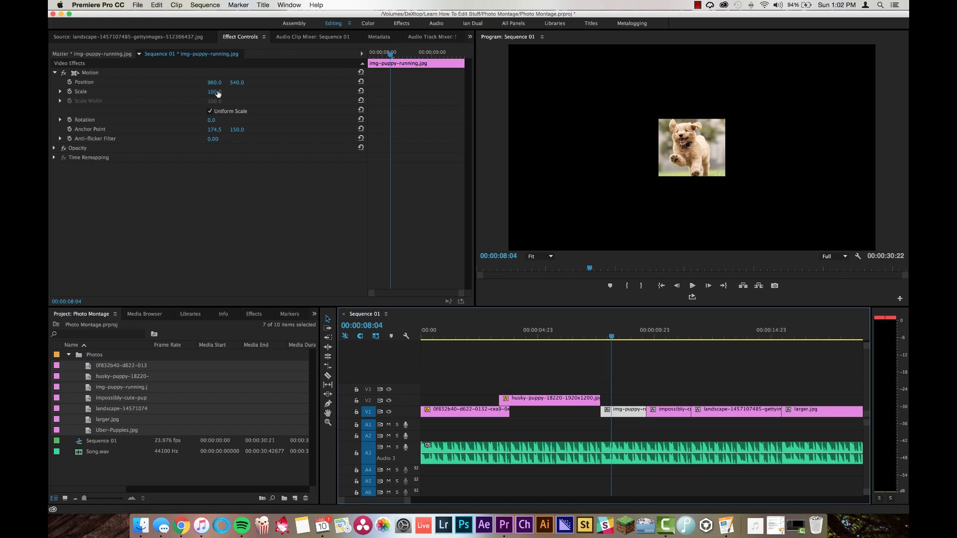
left_click_drag(218, 94, 324, 94)
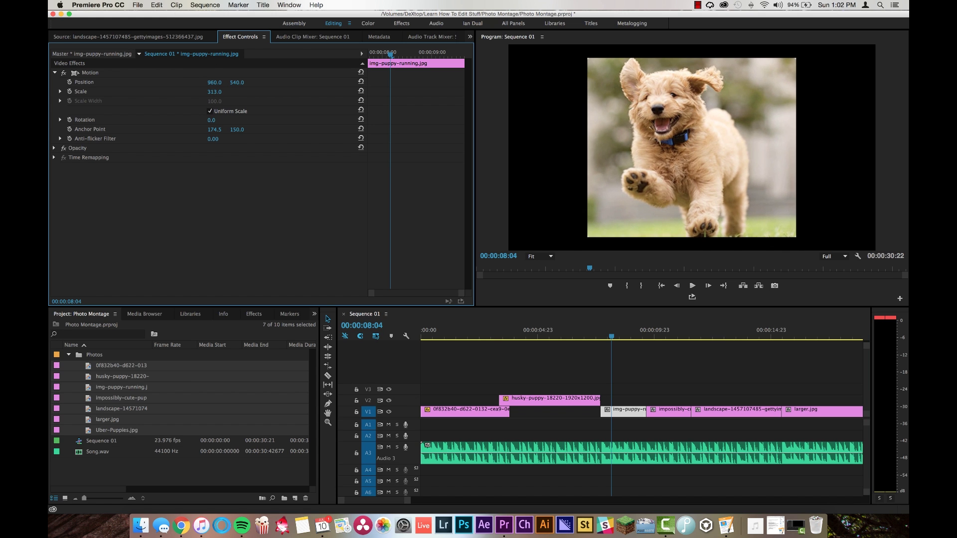
left_click(70, 82)
left_click(70, 91)
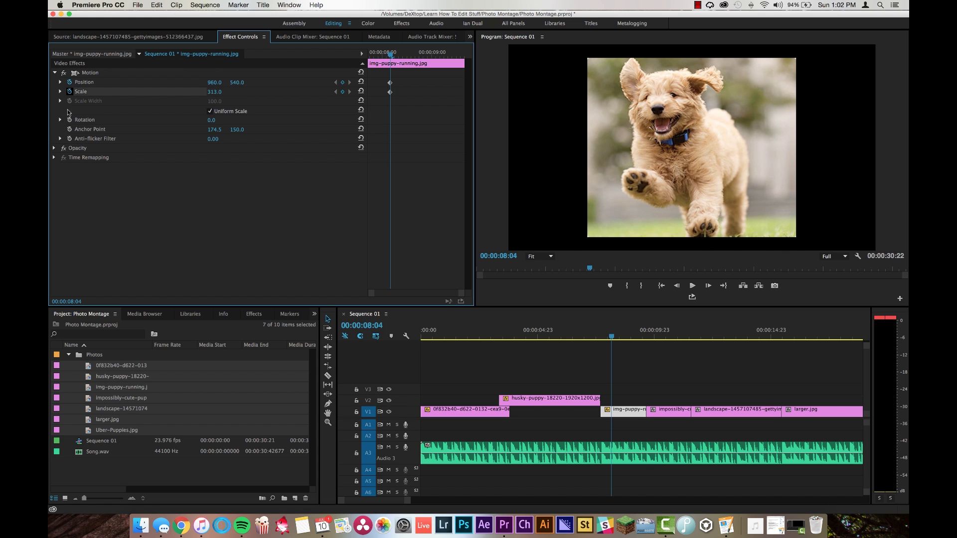
Step: Near the clip end, shrink the running puppy to Scale 240 and tilt it 9°
key("space")
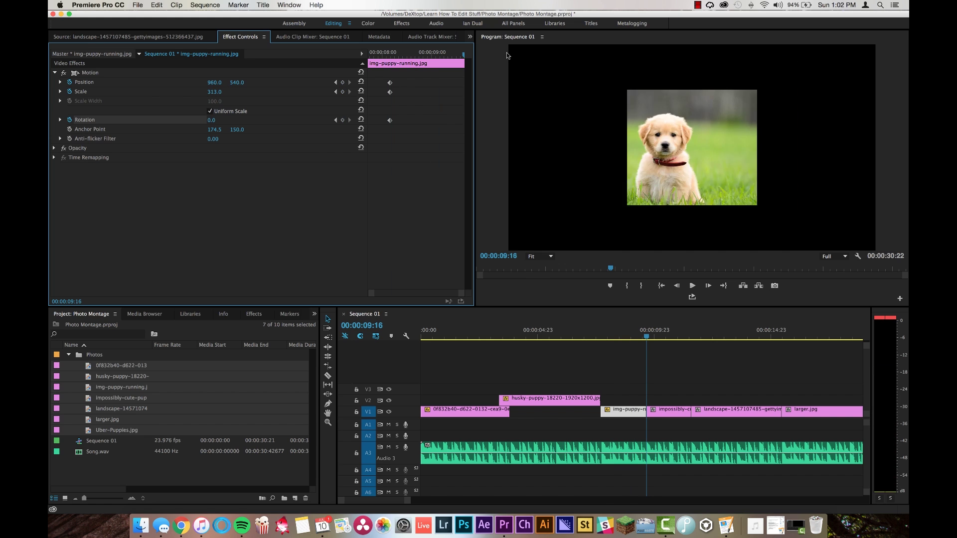
left_click_drag(217, 97, 180, 97)
left_click_drag(213, 123, 235, 82)
key("Up")
Step: Replay the husky-to-running-puppy transition and zoom the timeline in
left_click(579, 337)
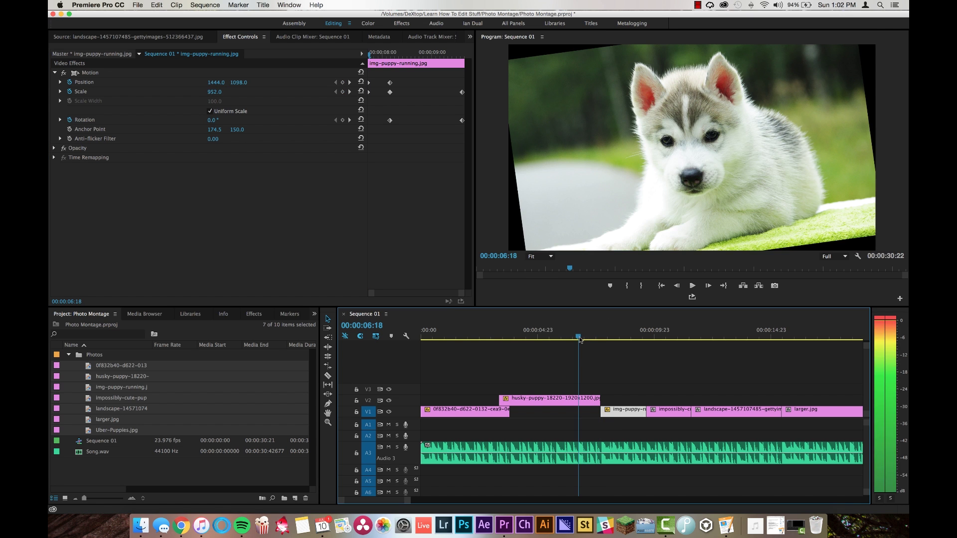
key("space")
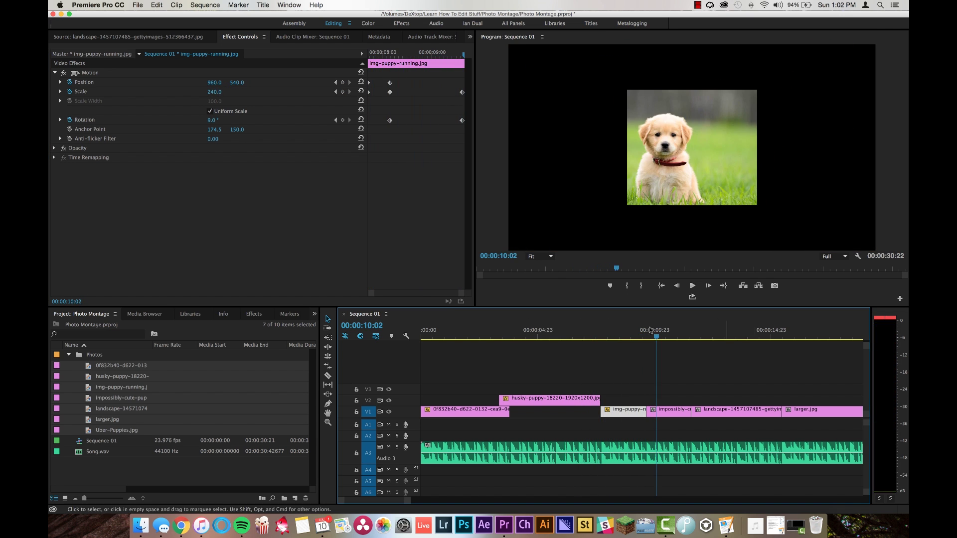
left_click(614, 337)
key("space")
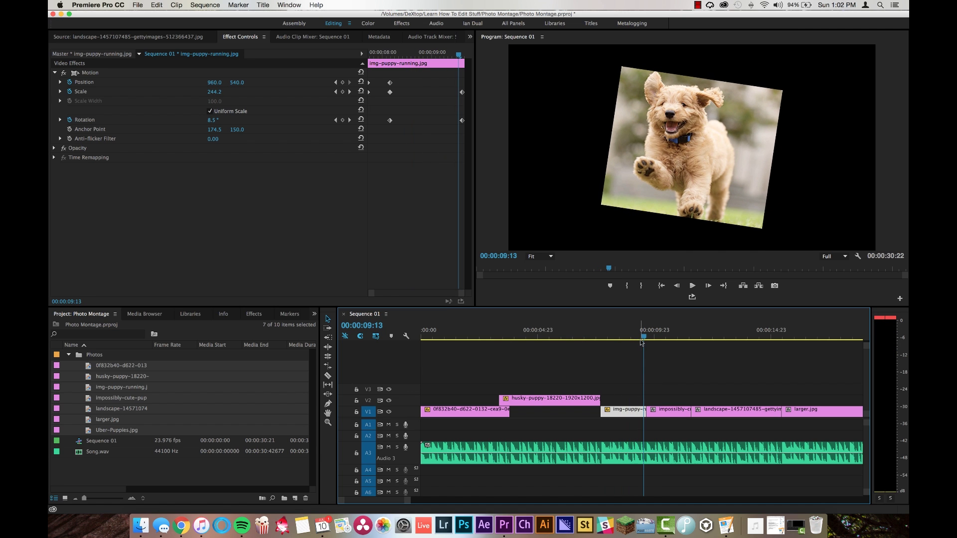
key("equal")
key("equal")
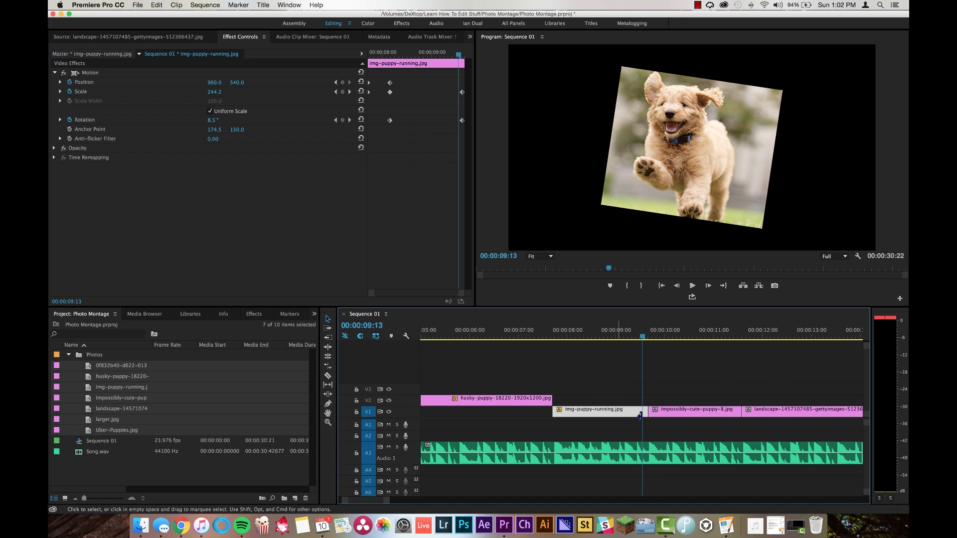
Step: Move impossibly-cute-puppy-8.jpg to V2 and keyframe it from Scale 163 to 194 with a 7° tilt
mouse_move(670, 415)
left_mouse_down()
mouse_move(669, 404)
mouse_move(661, 414)
left_mouse_up()
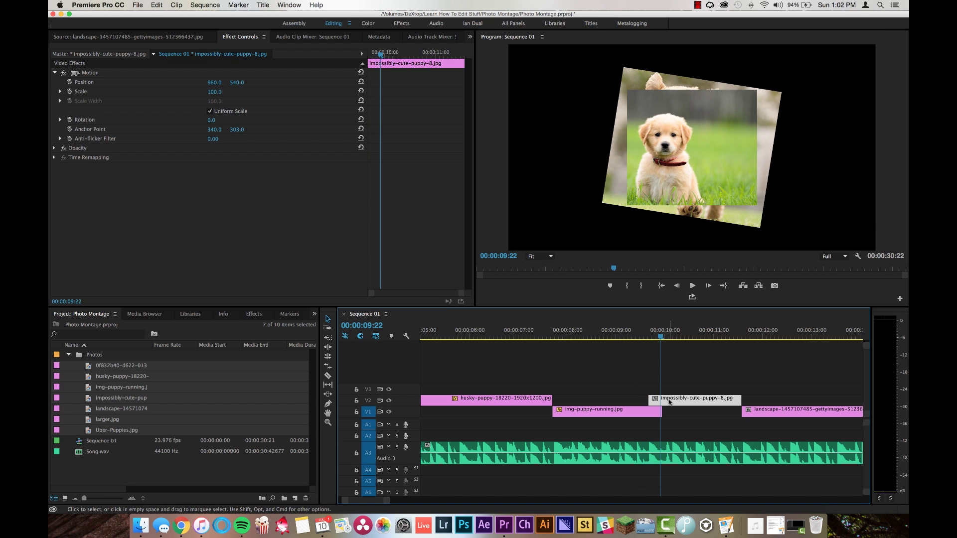
left_click(70, 82)
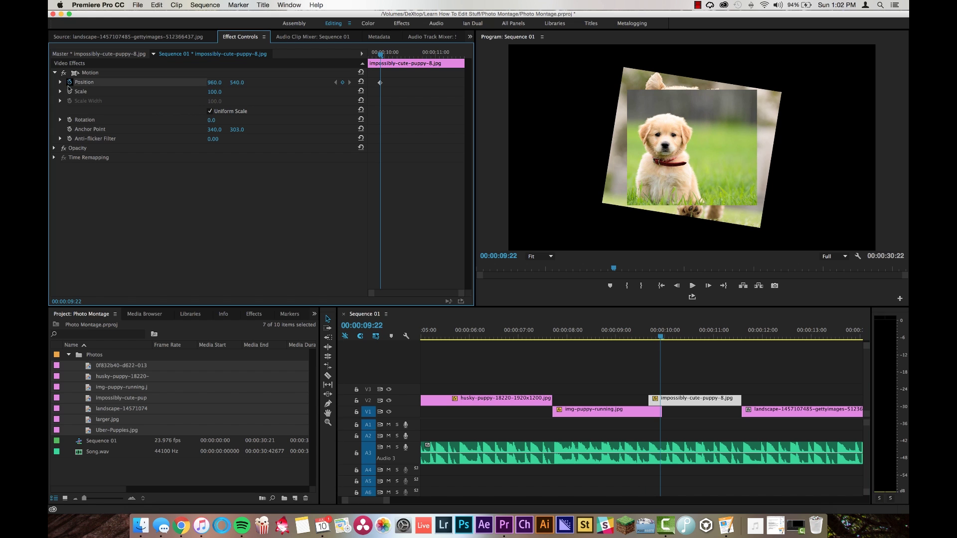
left_click(70, 91)
left_click(70, 120)
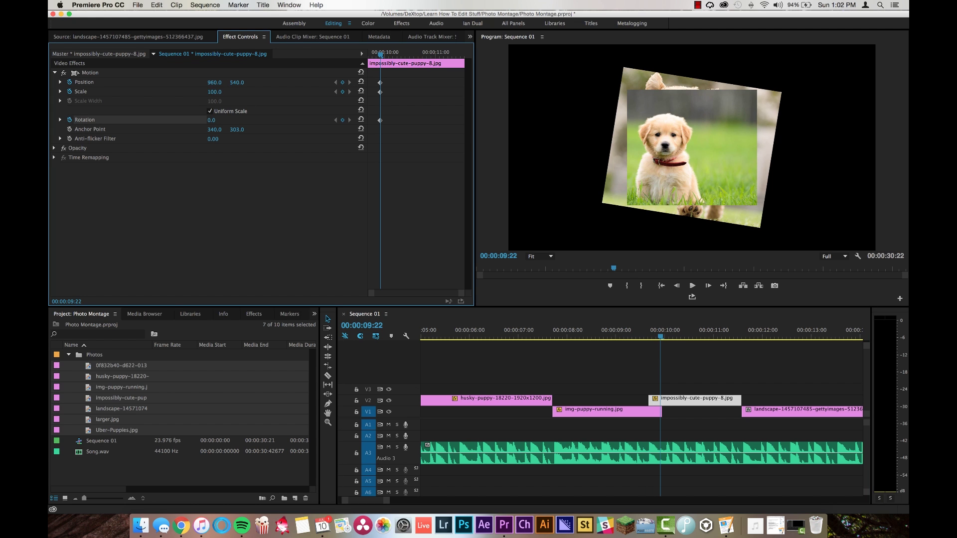
left_click_drag(214, 91, 246, 92)
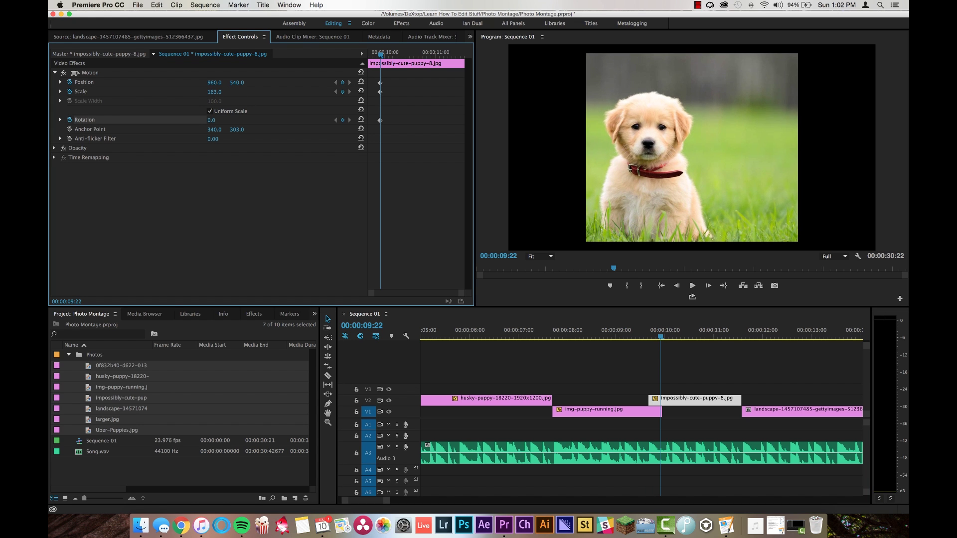
left_click_drag(447, 58, 462, 55)
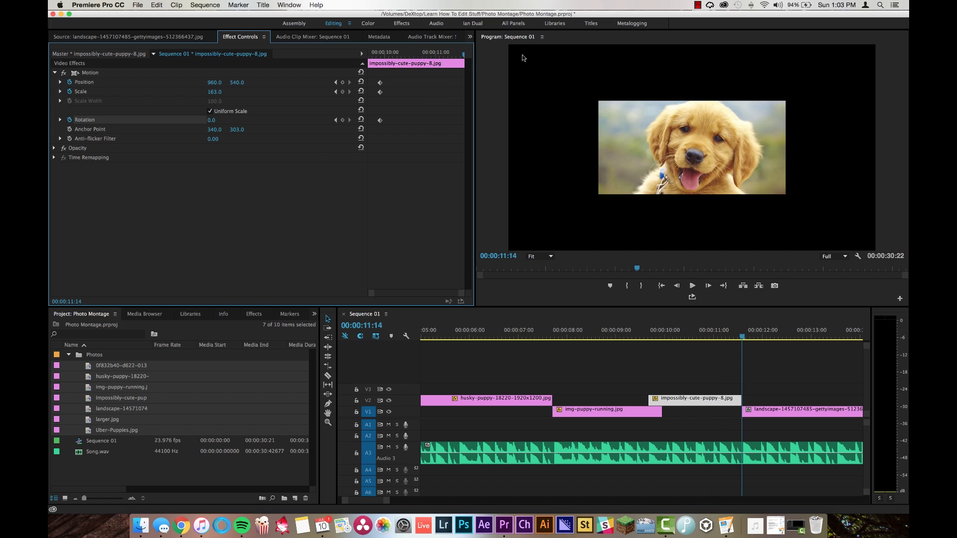
left_click_drag(214, 92, 219, 120)
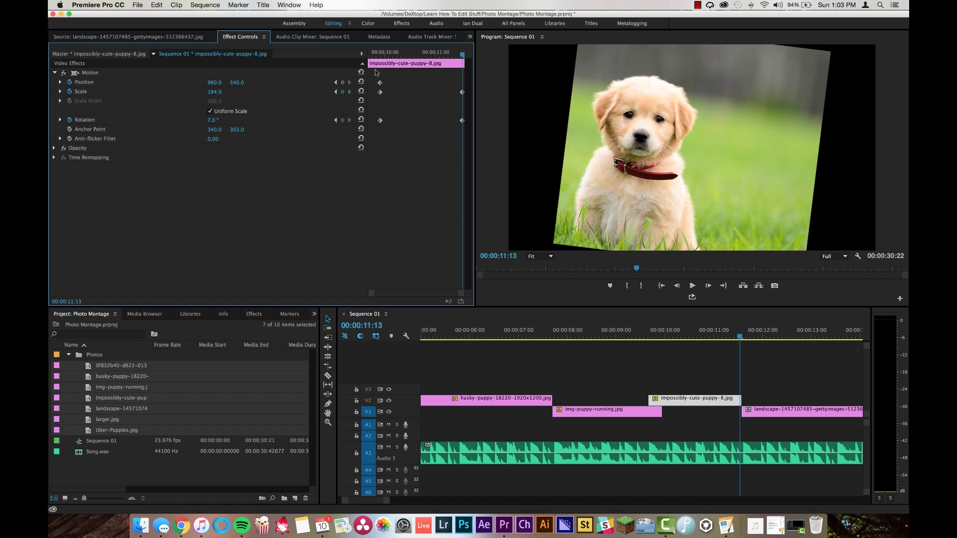
left_click_drag(386, 54, 369, 53)
Step: Move the running puppy's end Scale and Rotation keyframes to 09:22 and play back
left_click_drag(214, 92, 170, 92)
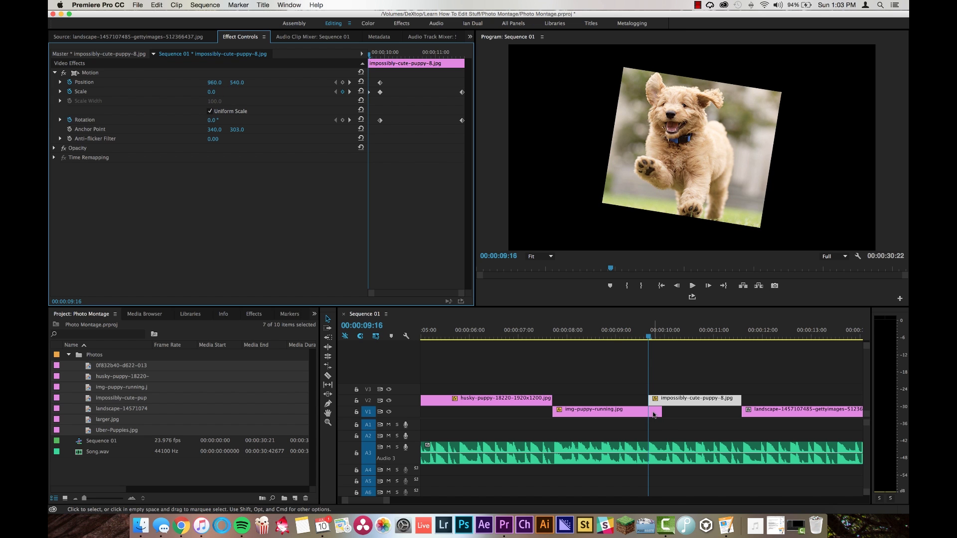
left_click(654, 415)
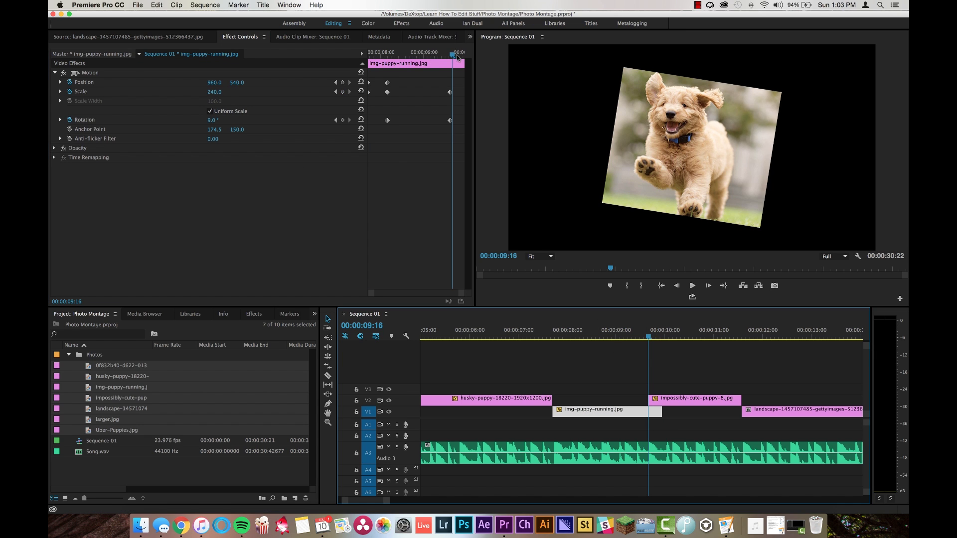
left_click_drag(457, 56, 463, 54)
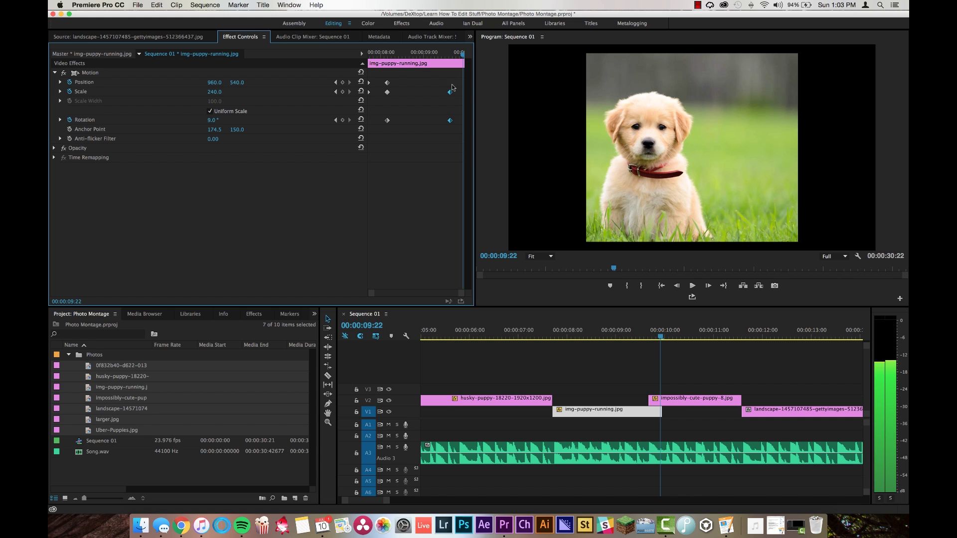
left_click_drag(459, 96, 462, 96)
key("space")
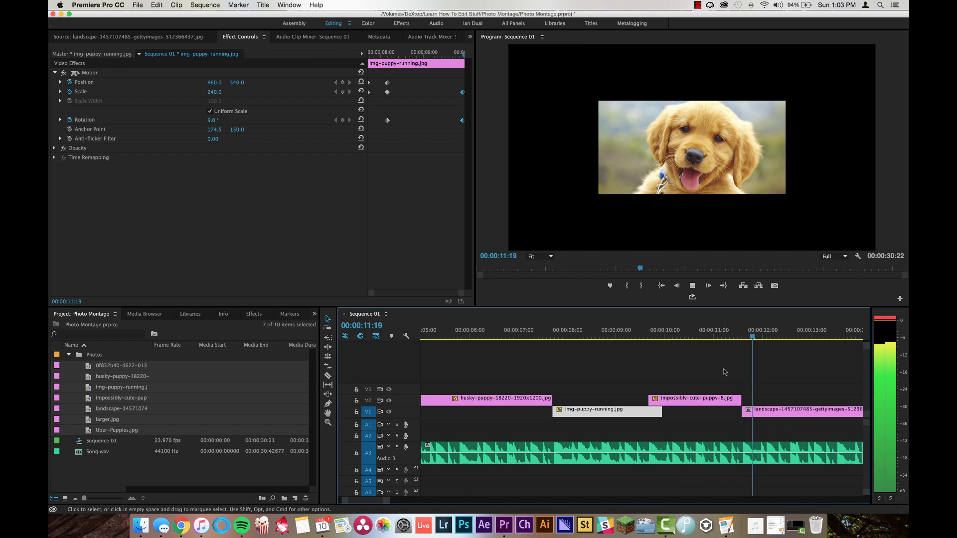
Step: Cut the close-up puppy clip on the 12:02 beat and scale the following piece to 203
left_click(358, 56)
key("Left")
key("Left")
key("Left")
key("Left")
key("Left")
key("Left")
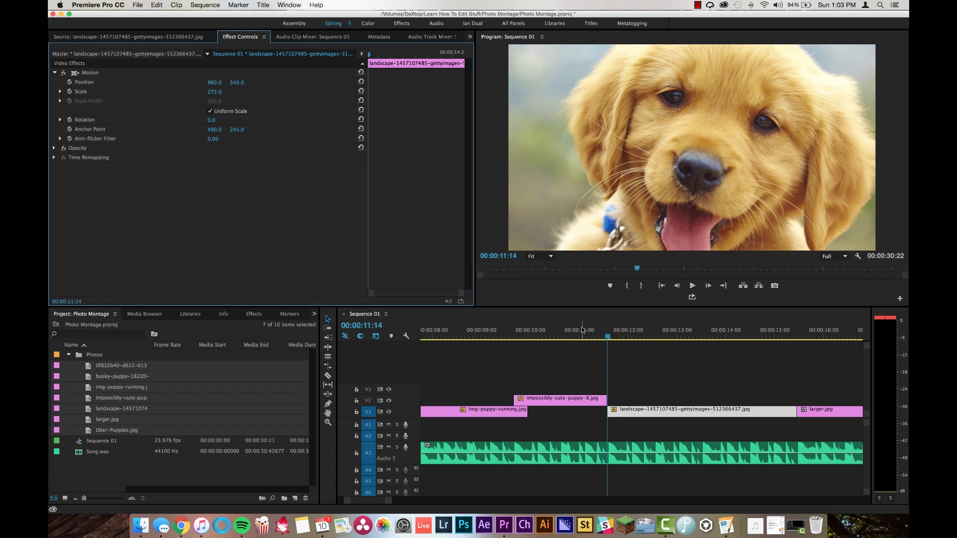
left_click_drag(582, 330, 633, 330)
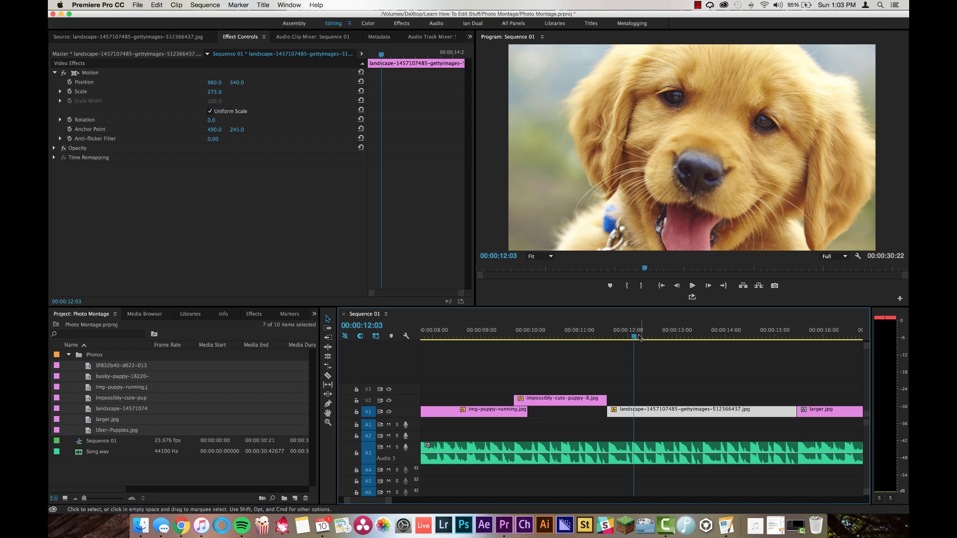
mouse_move(640, 337)
left_mouse_down()
mouse_move(600, 331)
mouse_move(632, 331)
left_mouse_up()
key("c")
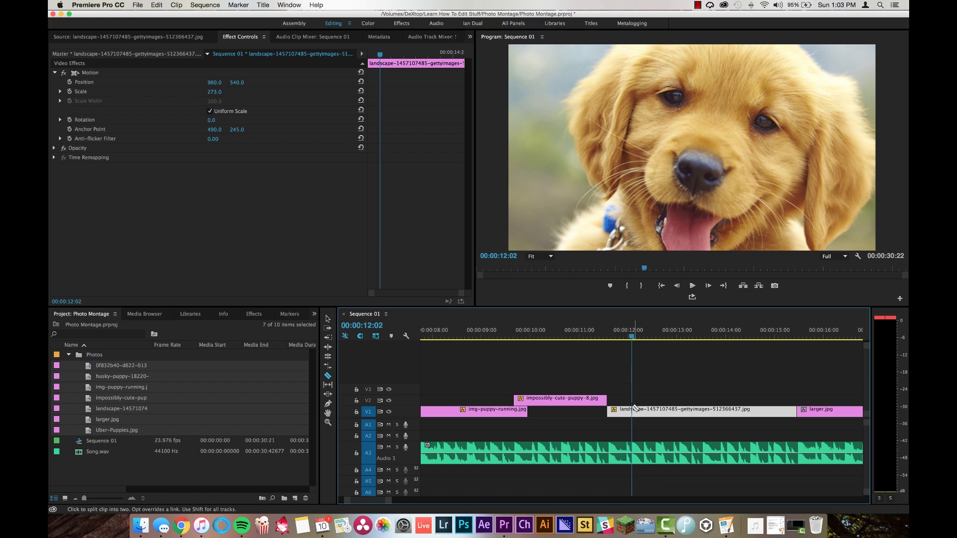
left_click(632, 409)
key("v")
left_click(661, 414)
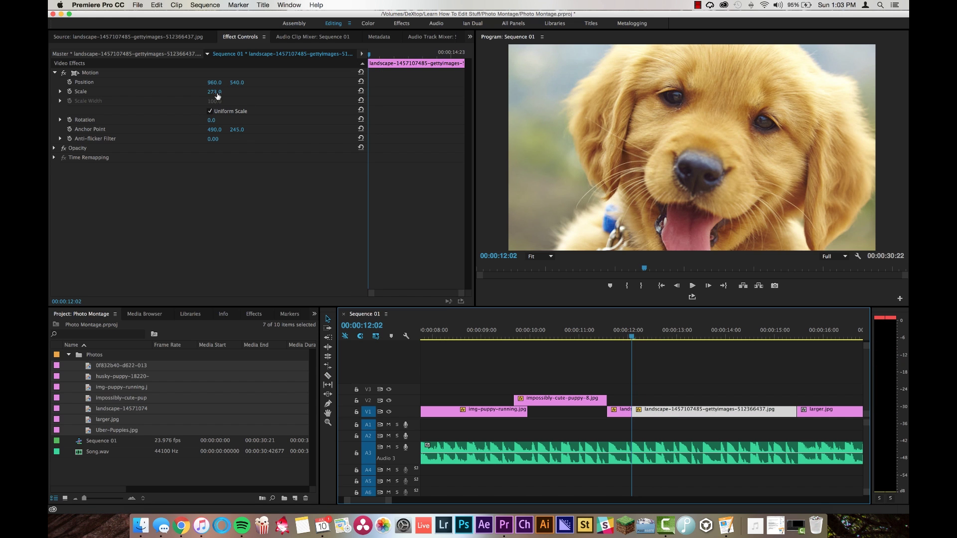
left_click_drag(218, 96, 182, 96)
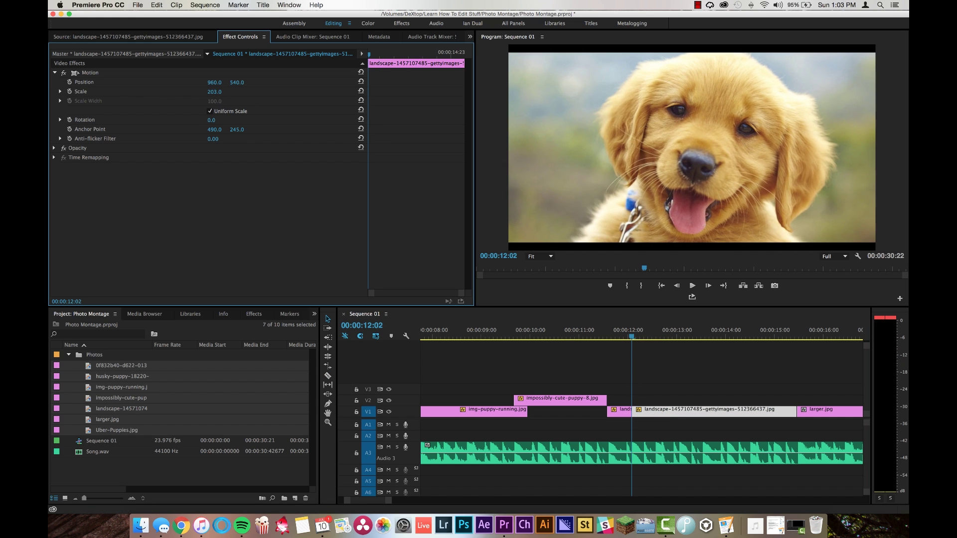
Step: Cut again at 12:08 and 12:13, scaling the new pieces to 157 and 109
key("space")
key("space")
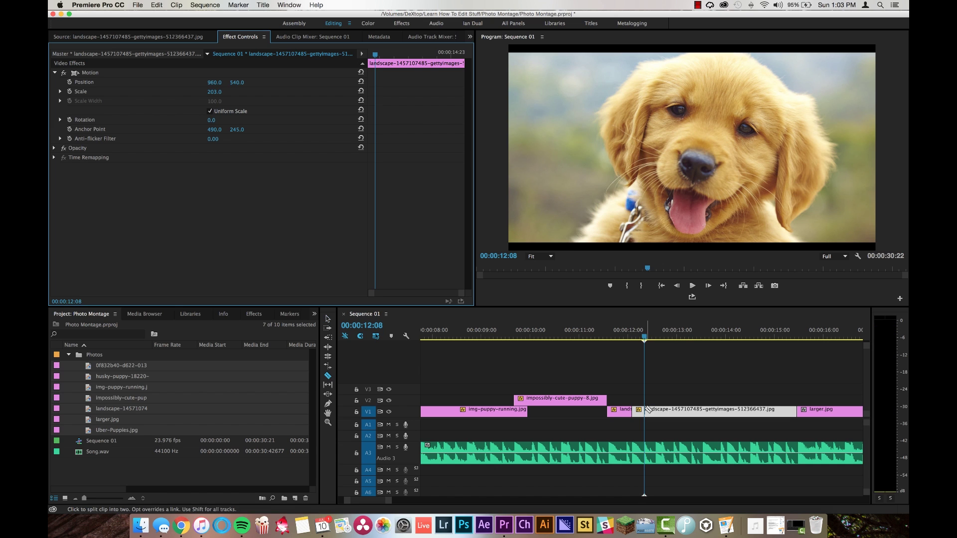
left_click(646, 409)
key("v")
left_click(657, 412)
left_click_drag(214, 92, 192, 91)
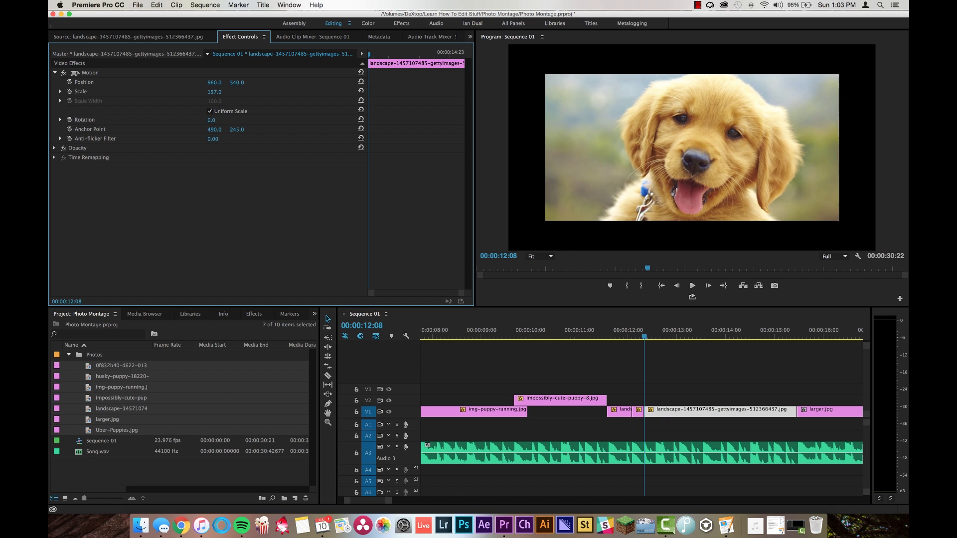
left_click(655, 335)
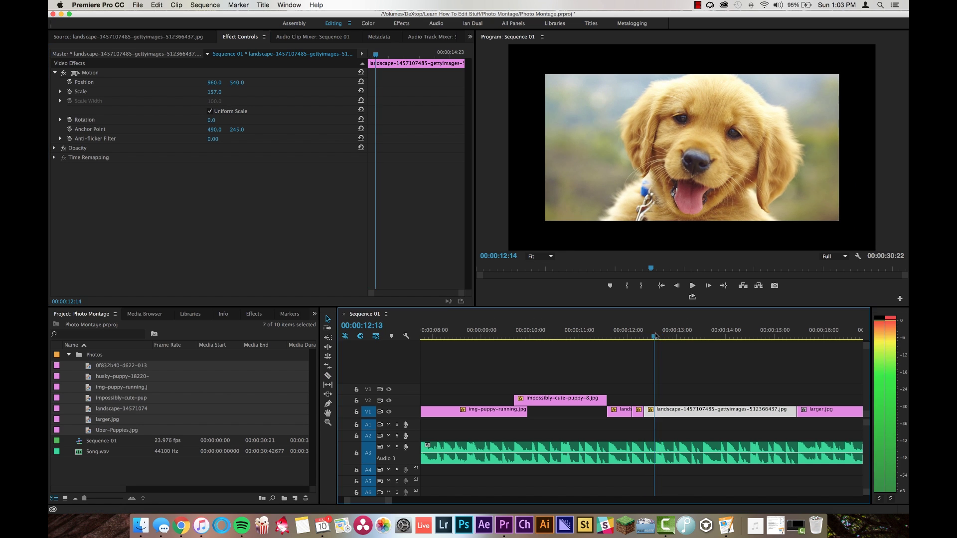
left_click(658, 413)
key("v")
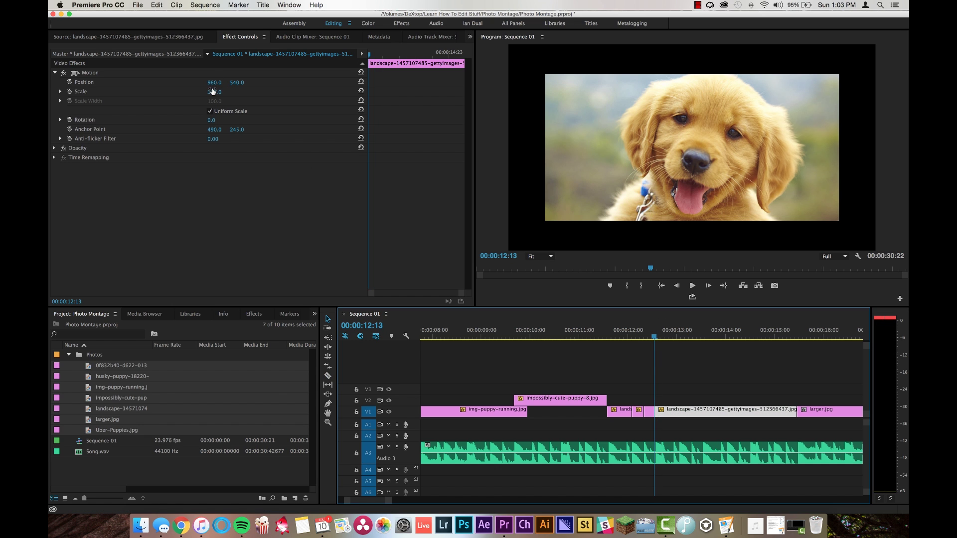
left_click_drag(213, 91, 189, 92)
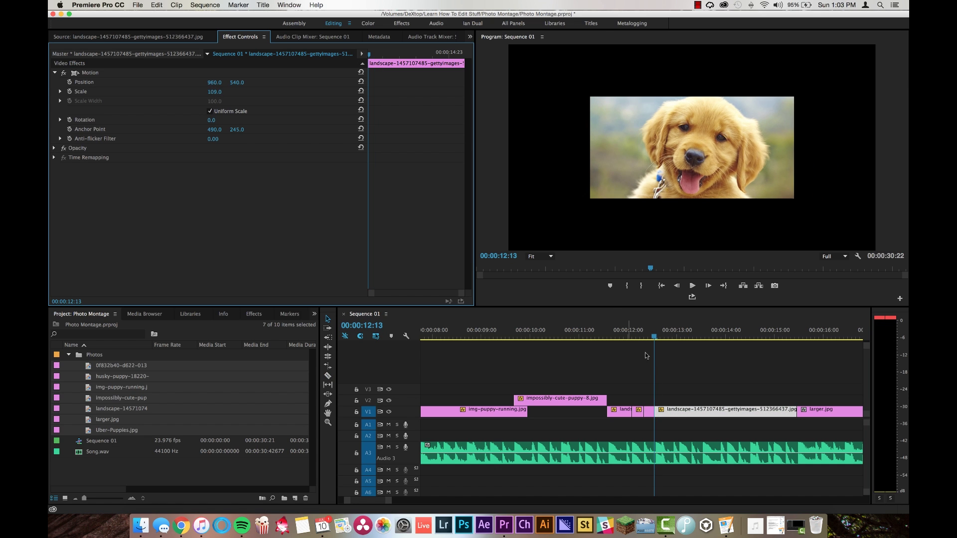
Step: Enable Position, Scale and Rotation keyframes on the landscape photo and tilt it to -6°
left_click(70, 82)
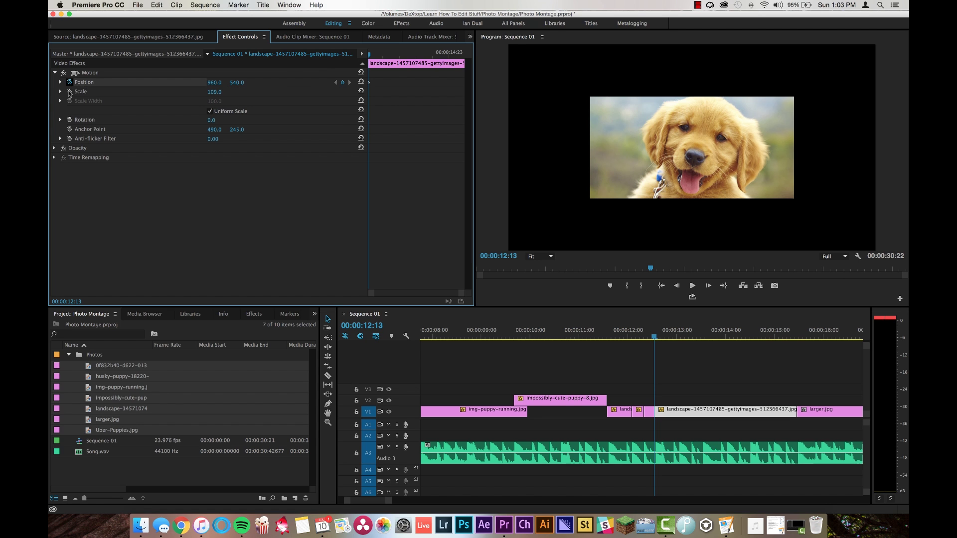
left_click(69, 91)
left_click(69, 119)
left_click(458, 54)
key("space")
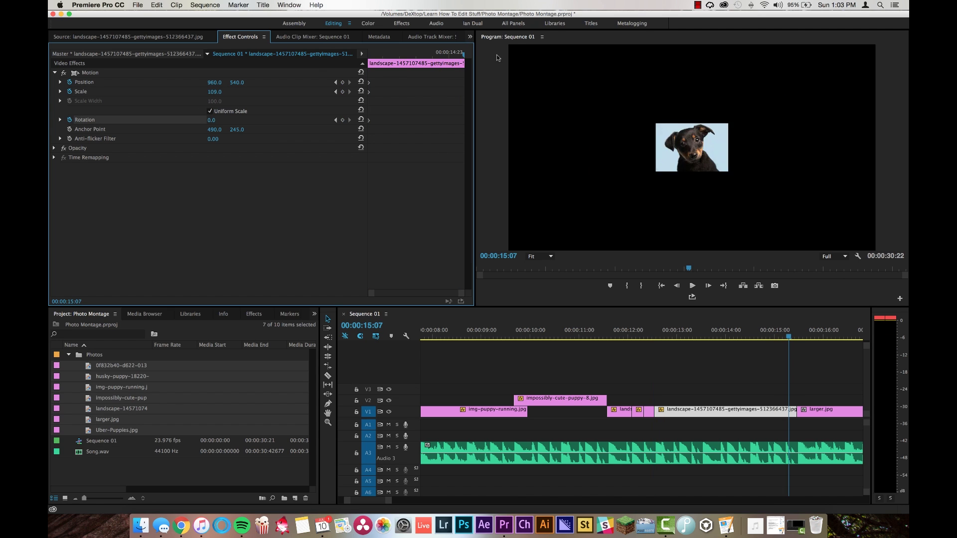
left_click_drag(212, 122, 226, 96)
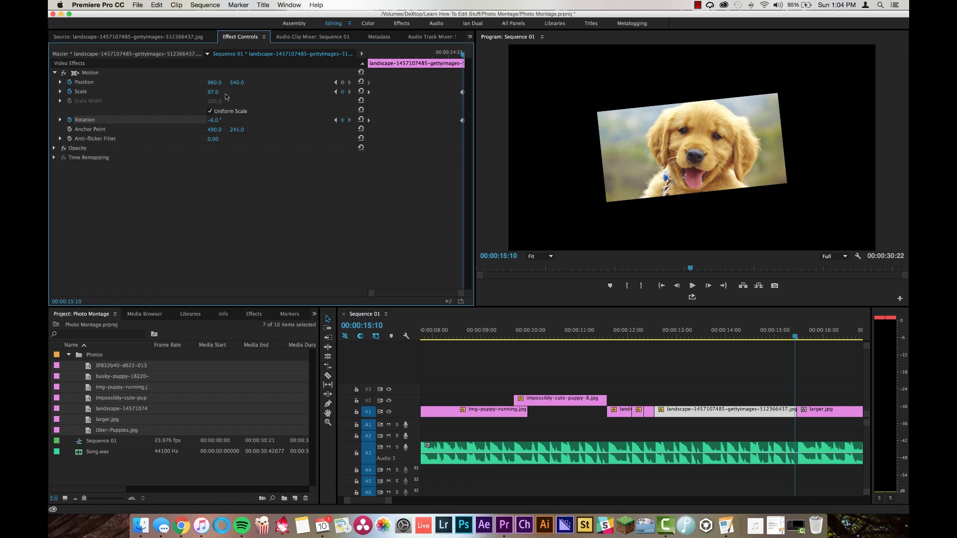
Step: Replay from about 12:00 and add Position, Scale and Rotation keyframes on the next beat
left_click(624, 330)
left_click(609, 330)
key("space")
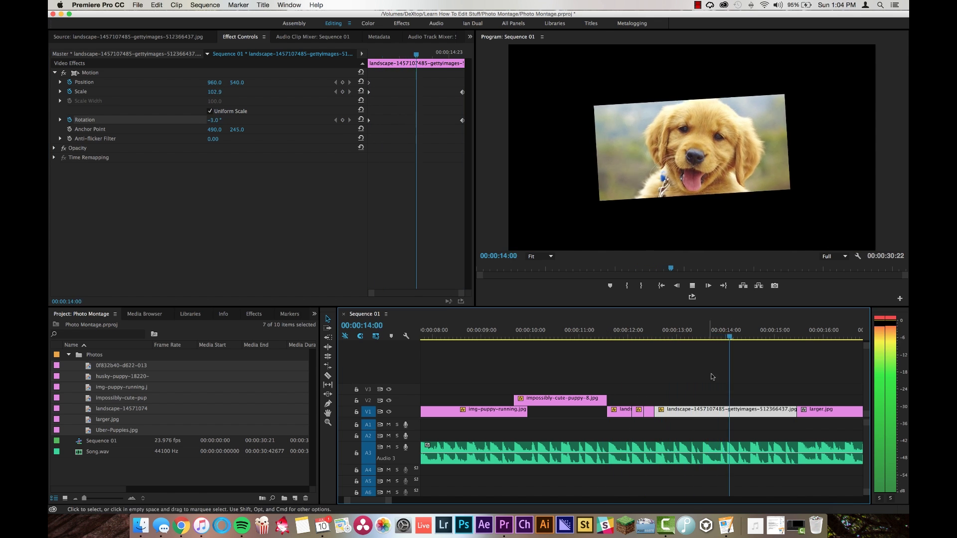
key("space")
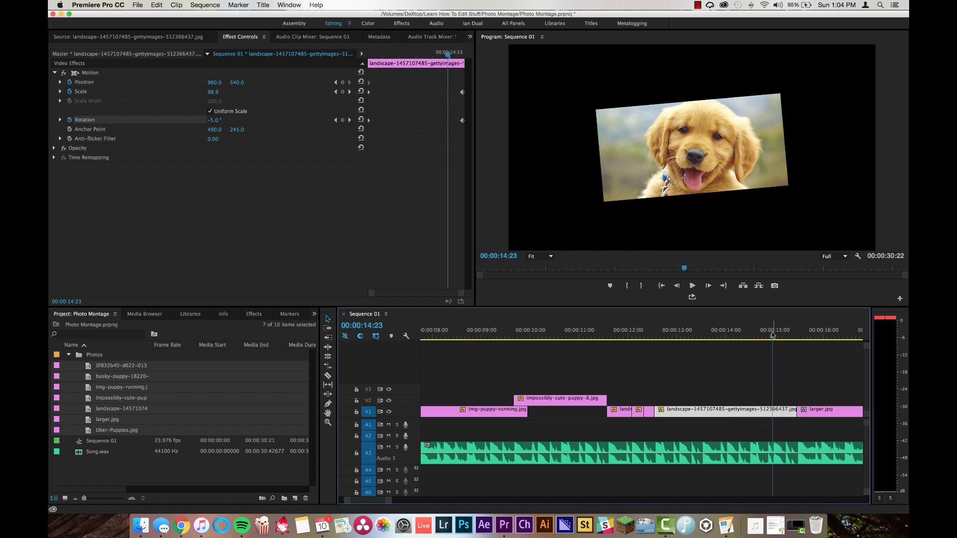
left_click(342, 82)
left_click(342, 91)
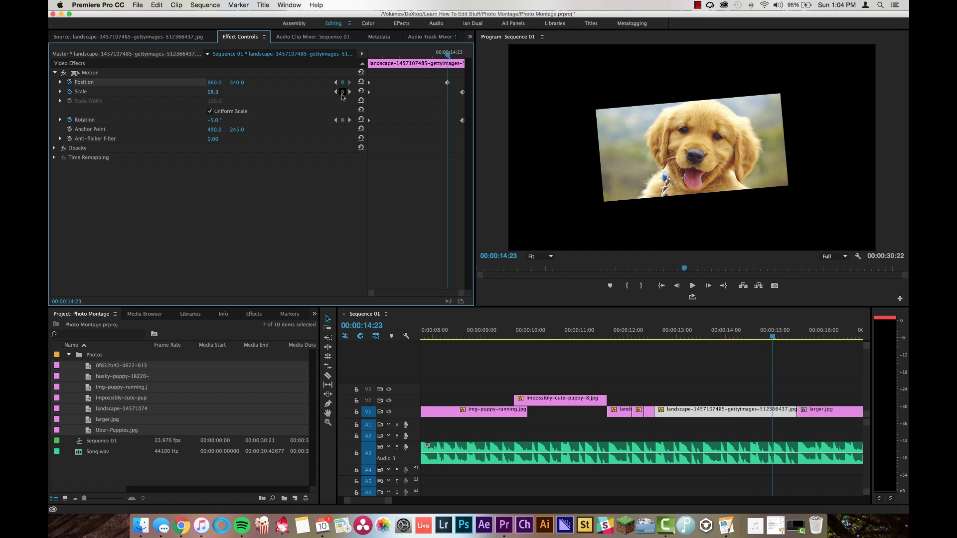
left_click(344, 120)
Step: On the following beat, tilt the photo to 10° and scrub back to preview the motion
key("space")
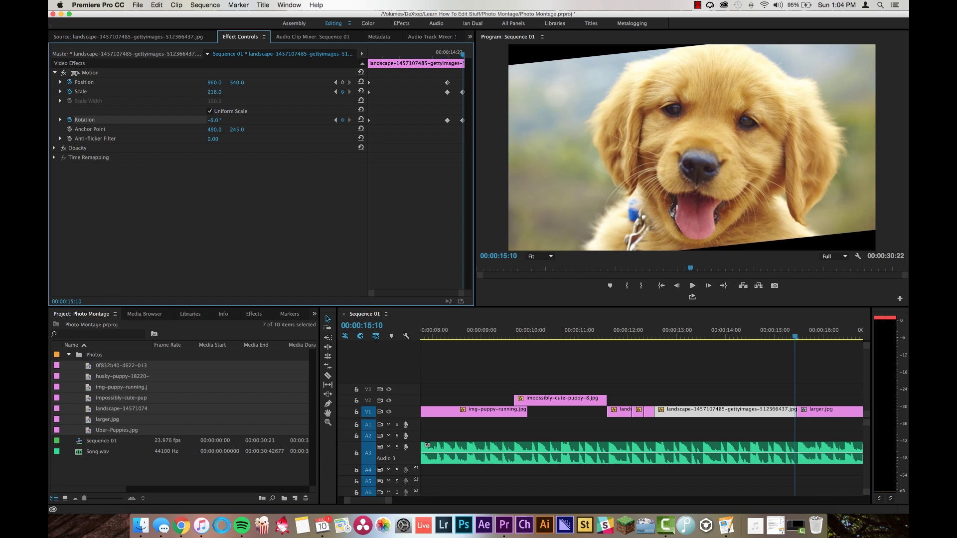
key("space")
left_click_drag(213, 120, 734, 268)
left_click_drag(789, 327, 776, 328)
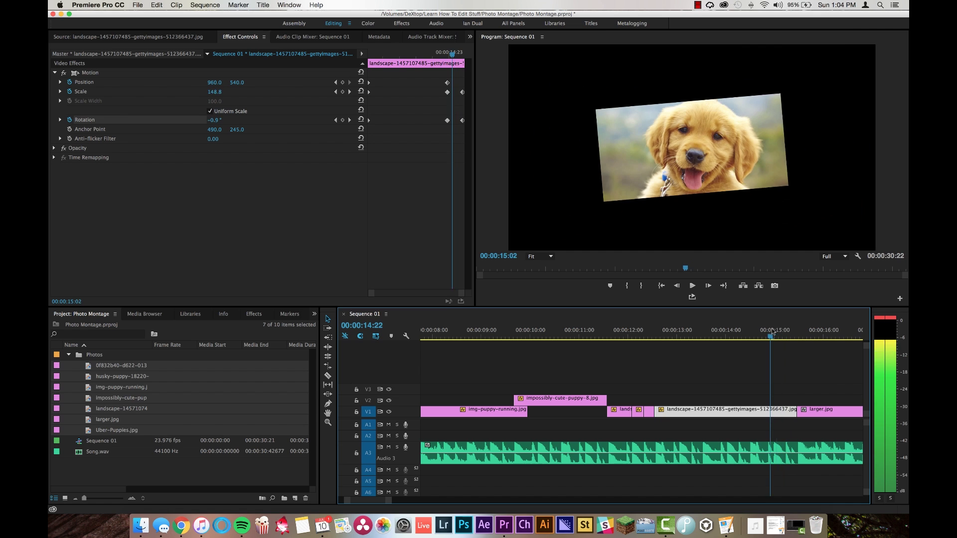
Step: Move the landscape clip to V2, extend larger.jpg beneath it, and end it with an 8-frame Cross Dissolve
left_click_drag(685, 409, 684, 399)
left_click_drag(777, 336, 781, 337)
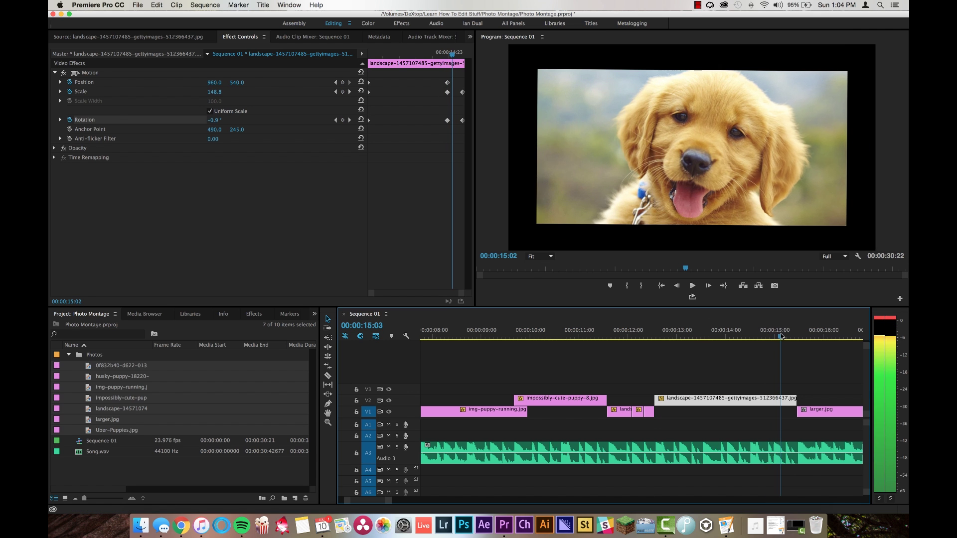
left_click_drag(799, 411, 781, 414)
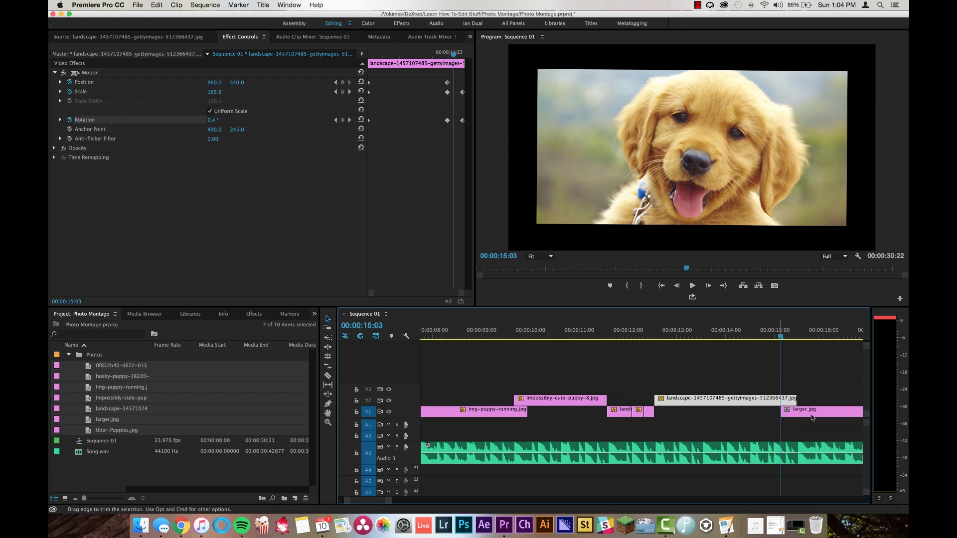
right_click(794, 397)
left_click(823, 455)
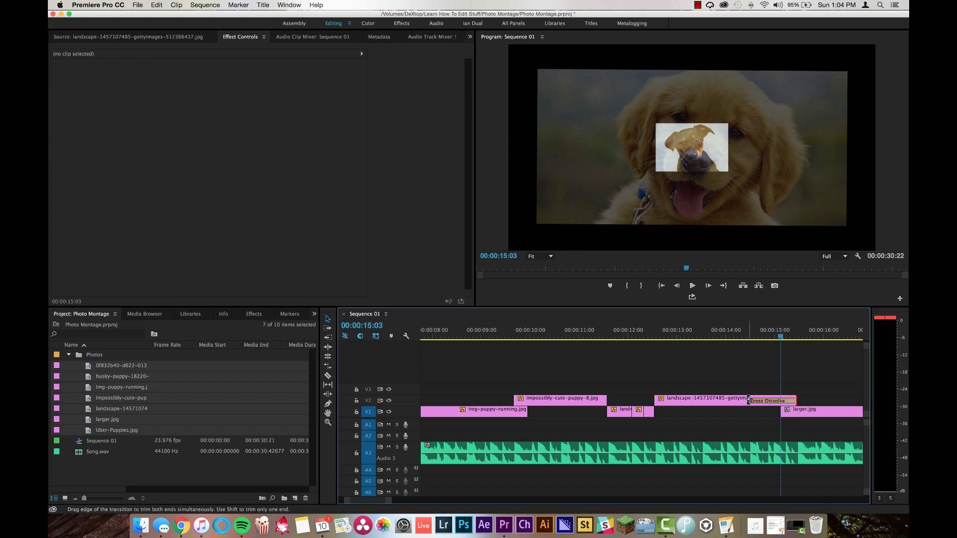
left_click_drag(748, 401, 783, 402)
Step: Play back and scrub through the crossfade around 15:03–15:07 to check it
left_click(778, 335)
key("space")
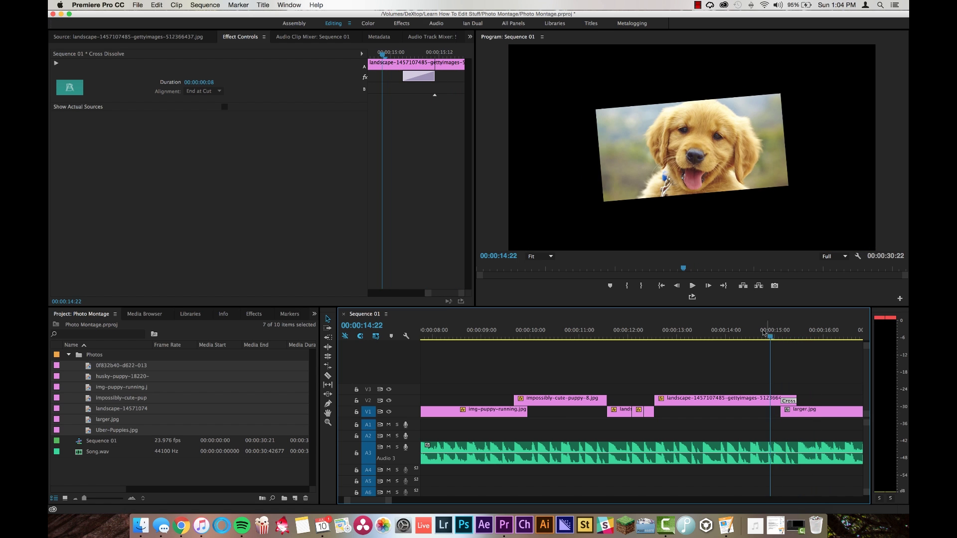
key("Down")
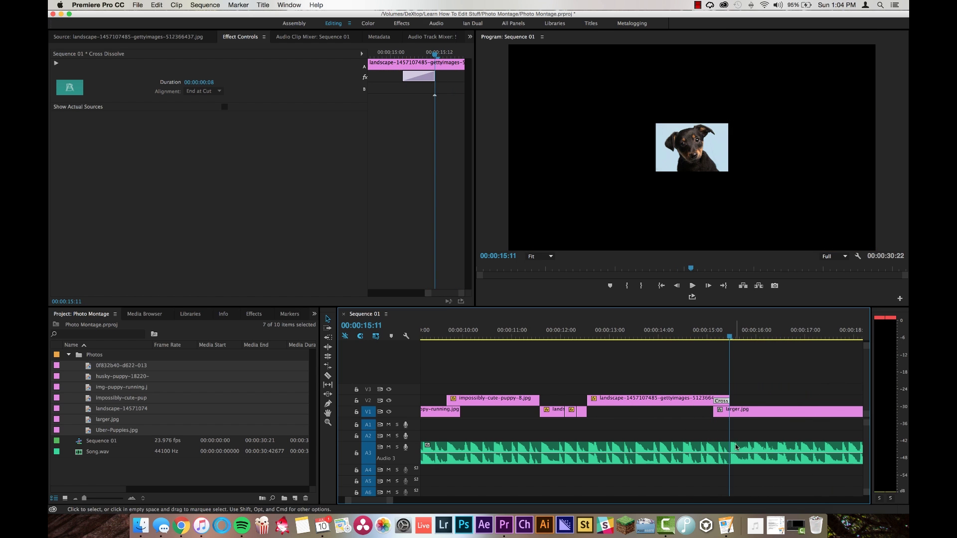
key("space")
left_click(718, 340)
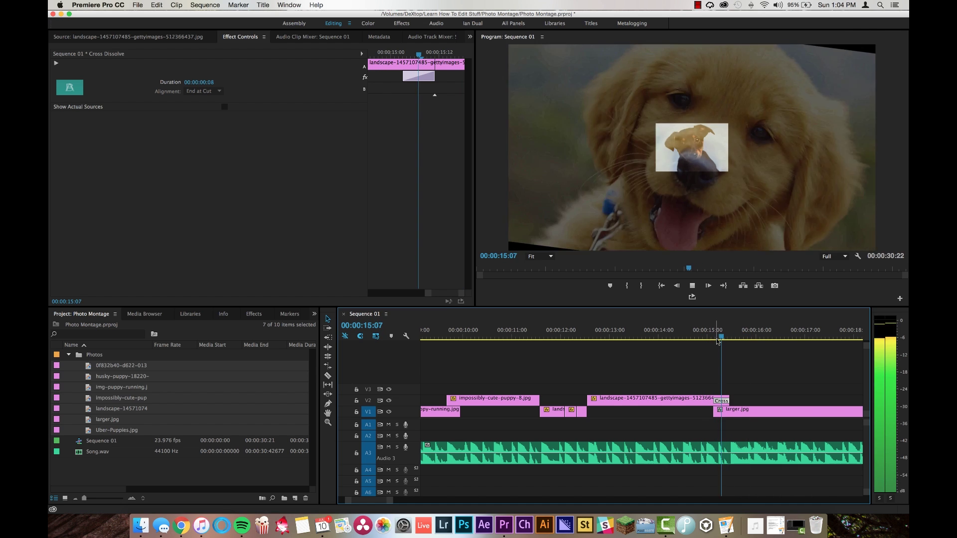
key("space")
mouse_move(731, 337)
left_mouse_down()
mouse_move(719, 338)
mouse_move(729, 338)
left_mouse_up()
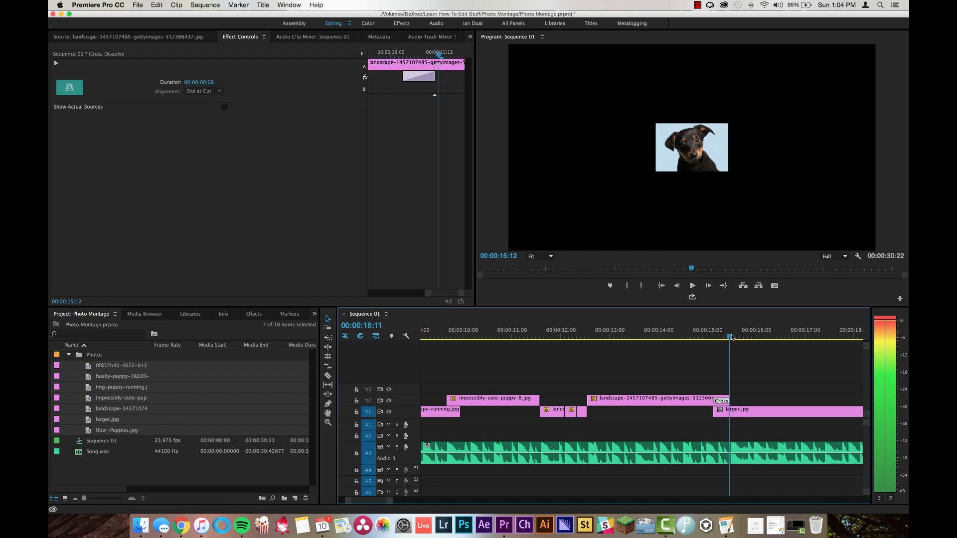
Step: Keyframe larger.jpg so it scales to 407 at 15:21 and tilts to 8° by 19:07
left_click(757, 412)
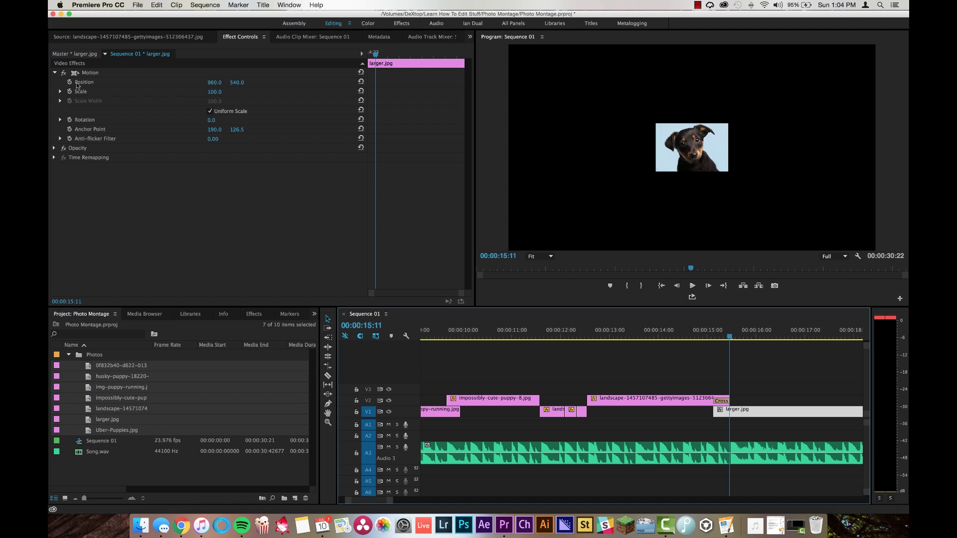
left_click(70, 82)
key("shift+Right")
key("shift+Right")
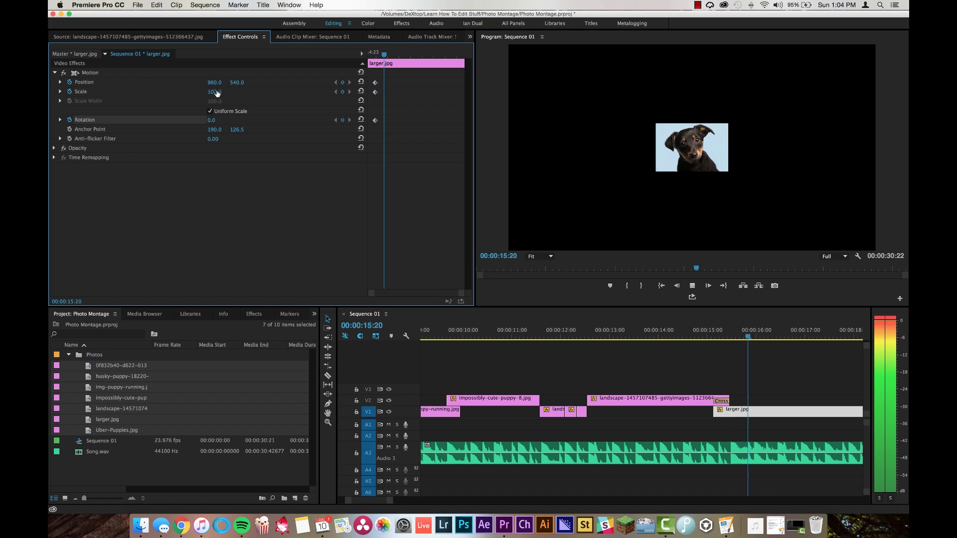
left_click_drag(215, 92, 280, 92)
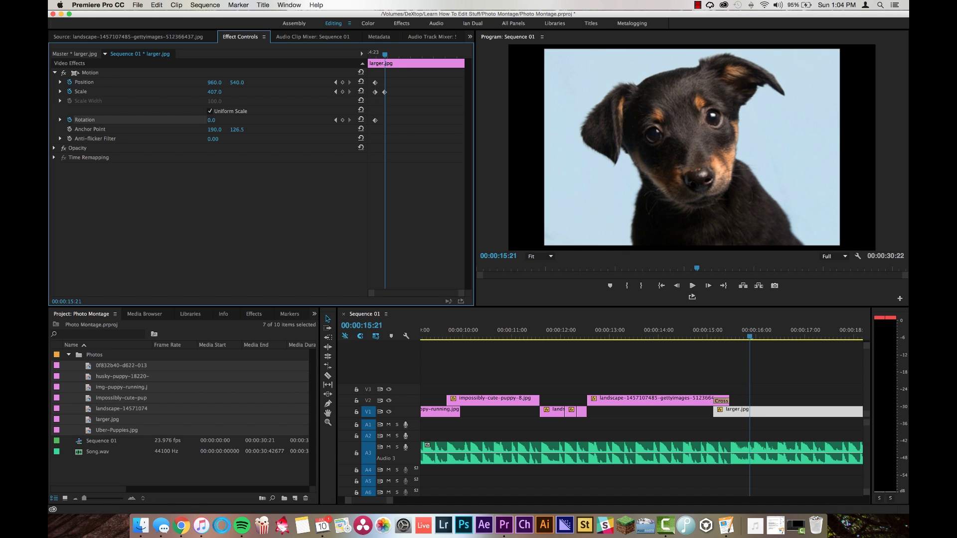
left_click(343, 82)
left_click(342, 120)
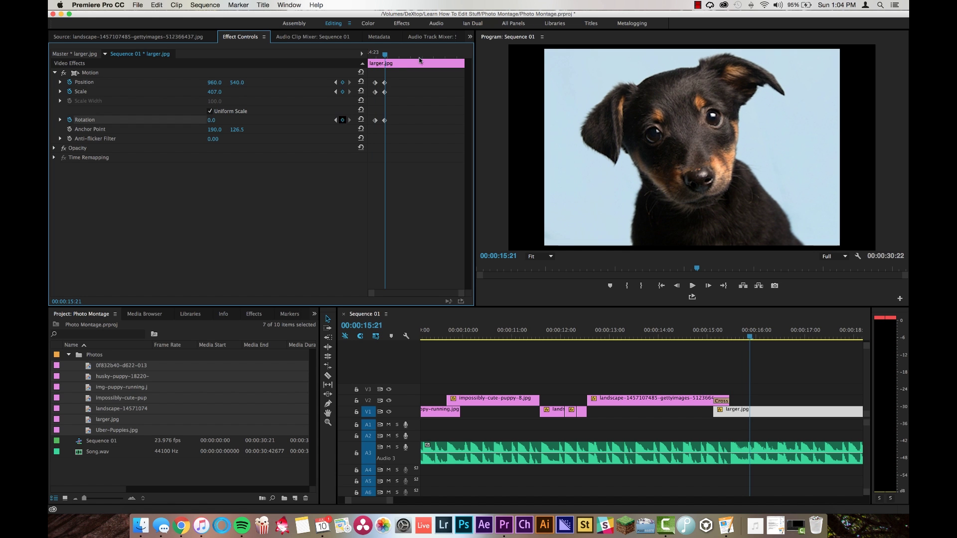
key("space")
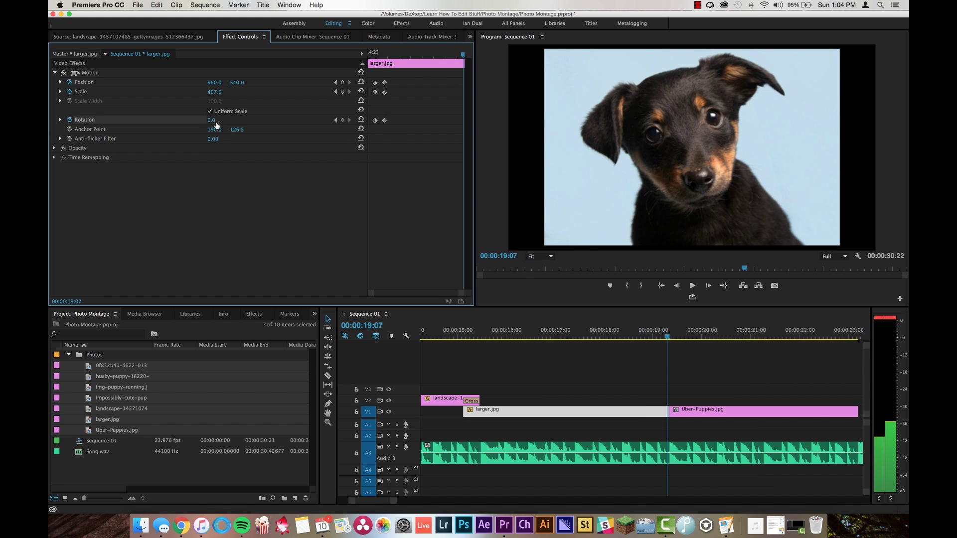
left_click_drag(211, 120, 219, 120)
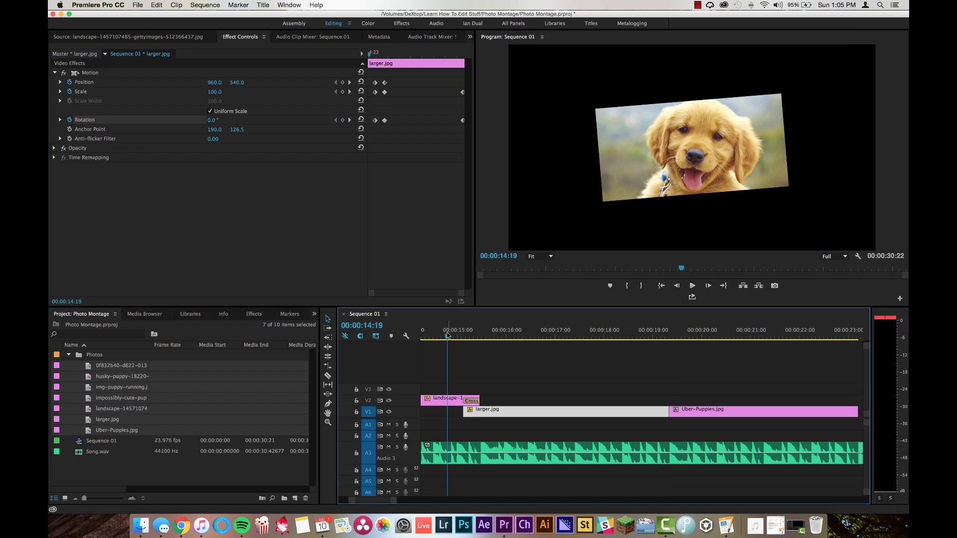
Step: Slide larger.jpg off-screen (Position Y 1801 by 19:07) and lift Uber-Puppies.jpg onto V2
key("space")
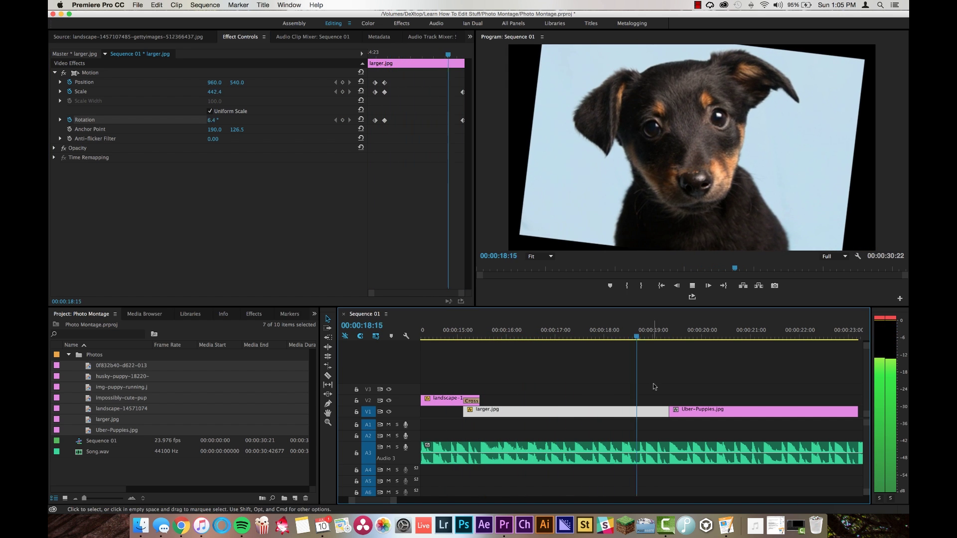
key("space")
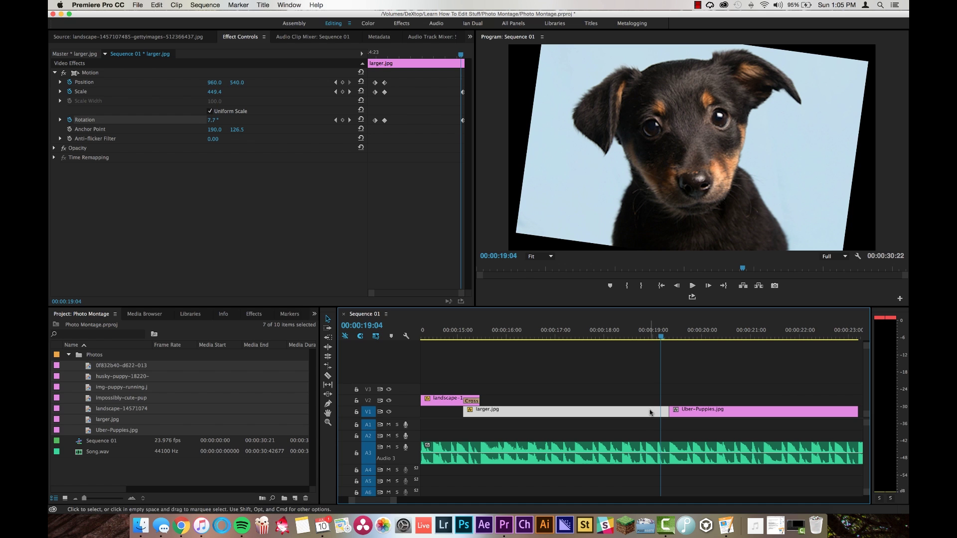
left_click(342, 82)
left_click(349, 92)
left_click_drag(237, 83, 319, 83)
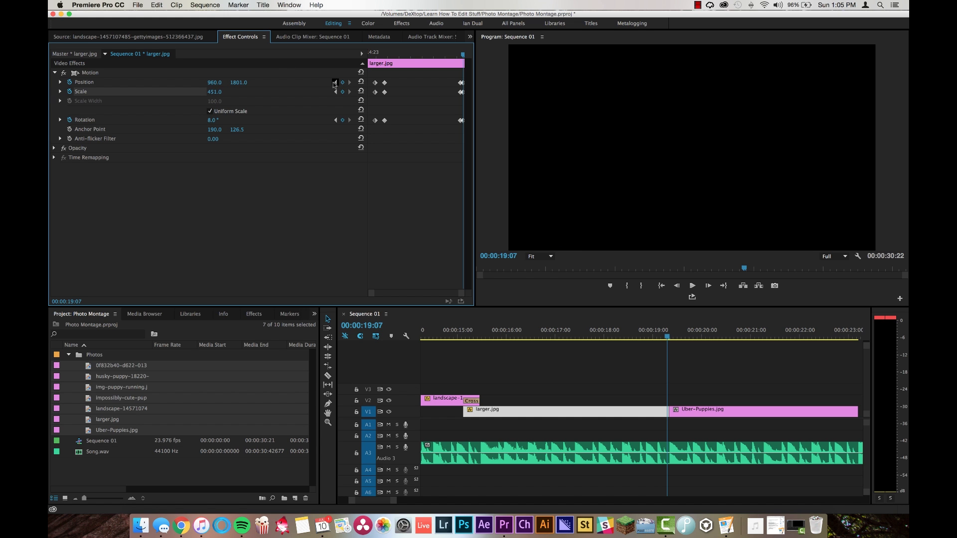
left_click(335, 83)
left_click_drag(702, 414, 662, 401)
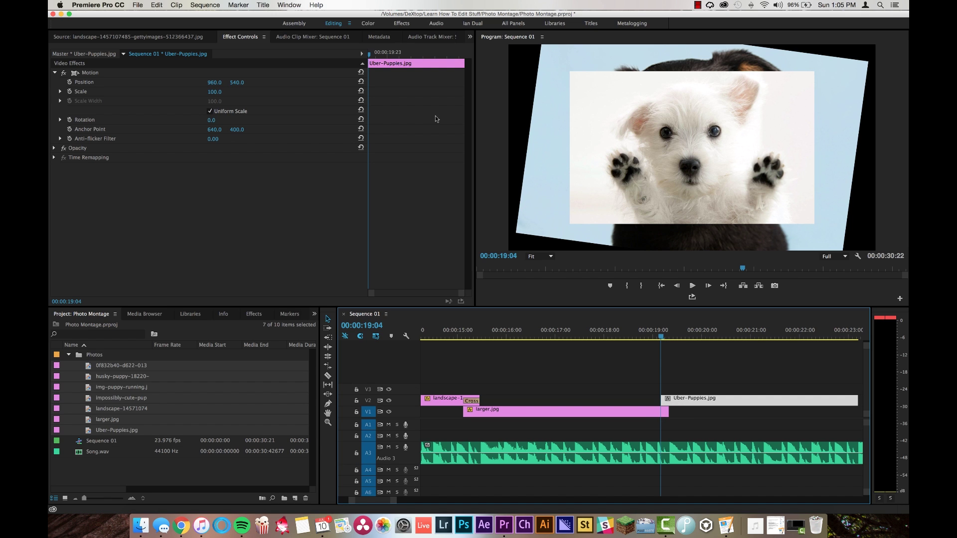
Step: Keyframe Uber-Puppies.jpg's Position and Scale a few frames in, enlarging it to 124 and shifting it vertically
left_click(71, 83)
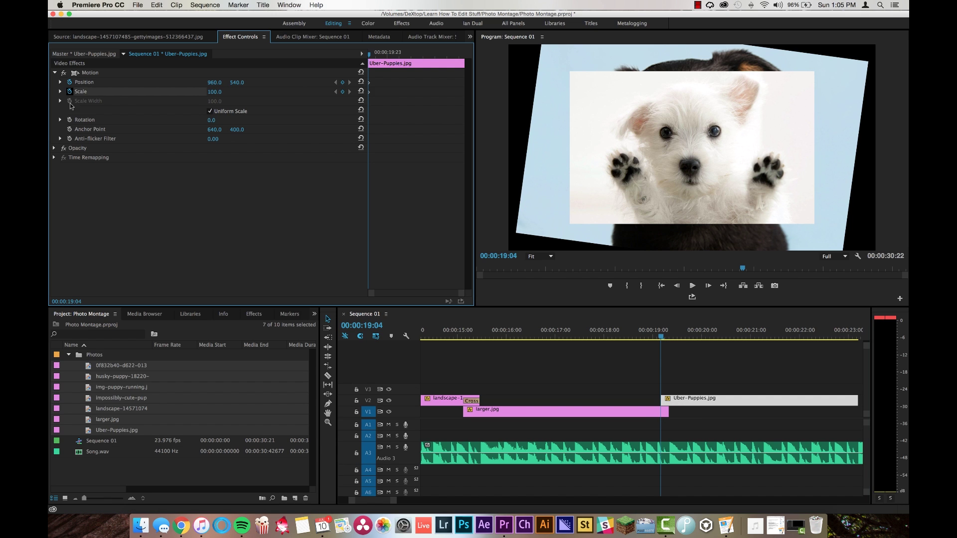
left_click_drag(664, 334, 669, 334)
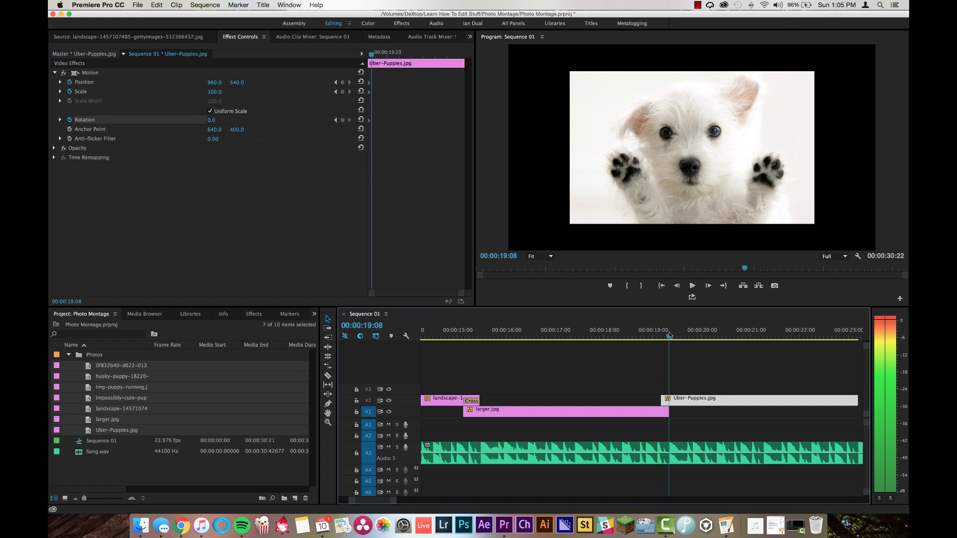
left_click(342, 82)
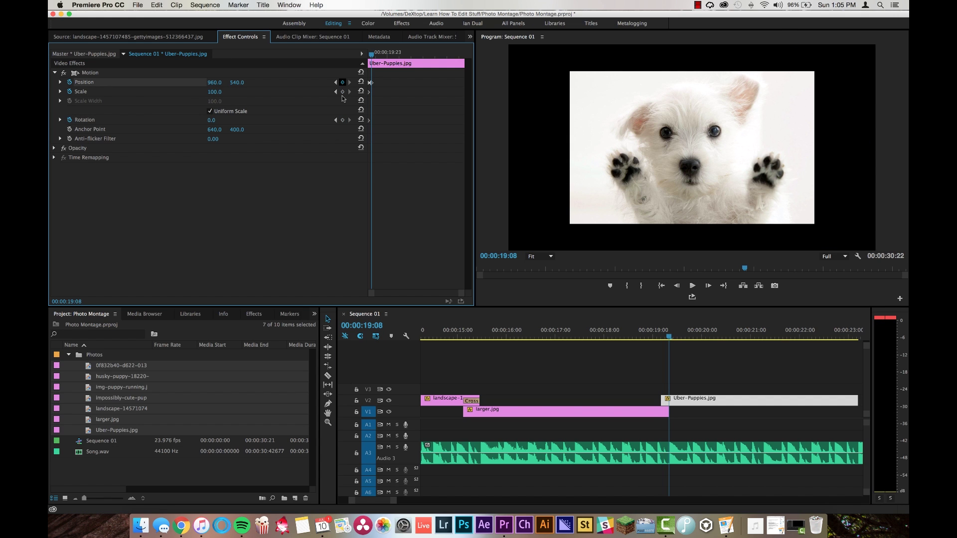
left_click(342, 92)
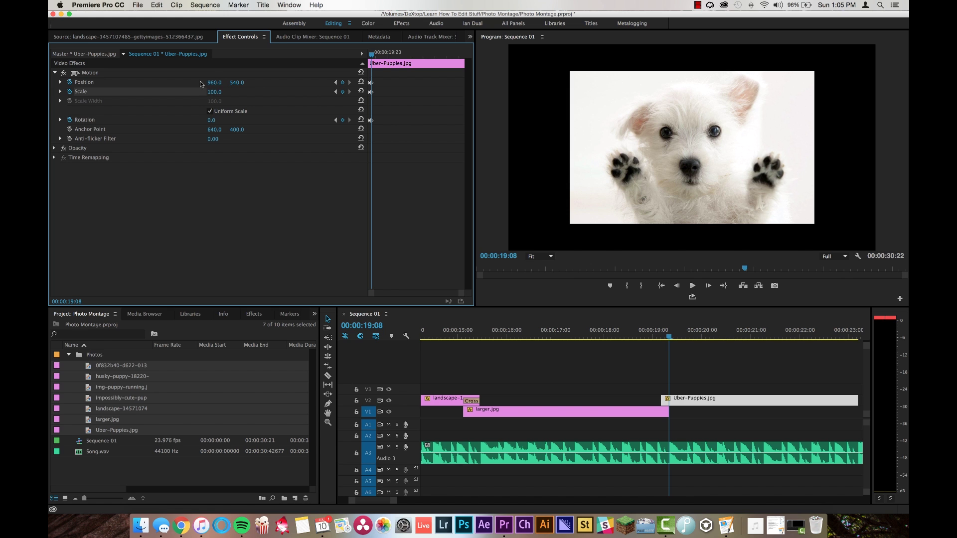
left_click_drag(214, 92, 361, 56)
left_click_drag(242, 85, 150, 85)
key("space")
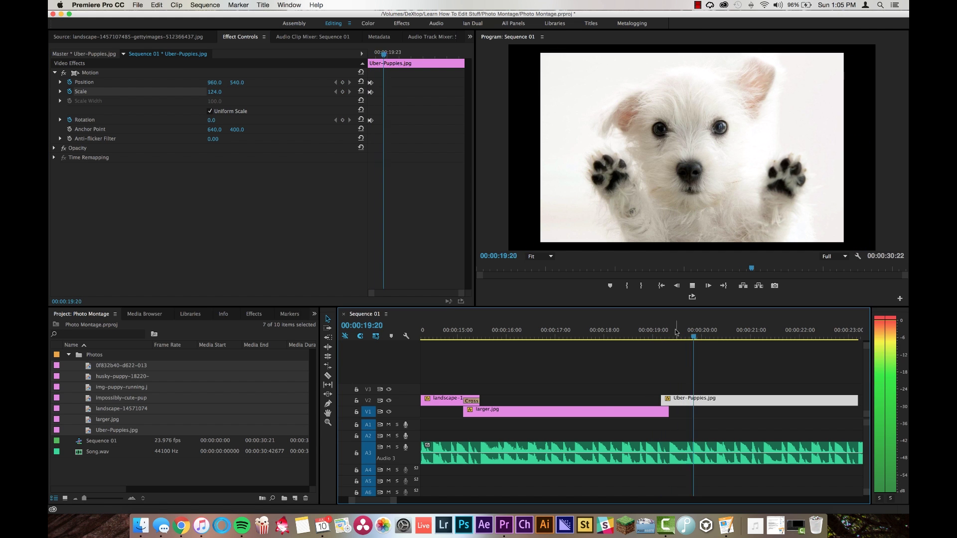
Step: At the clip's end near 23:04, settle Uber-Puppies.jpg to 99 scale with a -5° tilt
left_click_drag(442, 53, 508, 55)
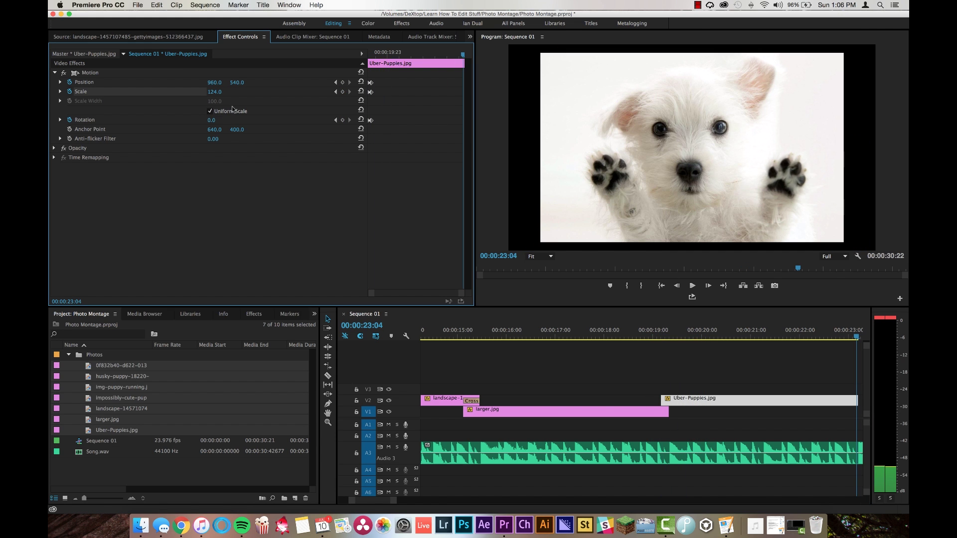
mouse_move(214, 122)
left_mouse_down()
mouse_move(206, 123)
mouse_move(223, 100)
mouse_move(233, 105)
mouse_move(222, 122)
left_mouse_up()
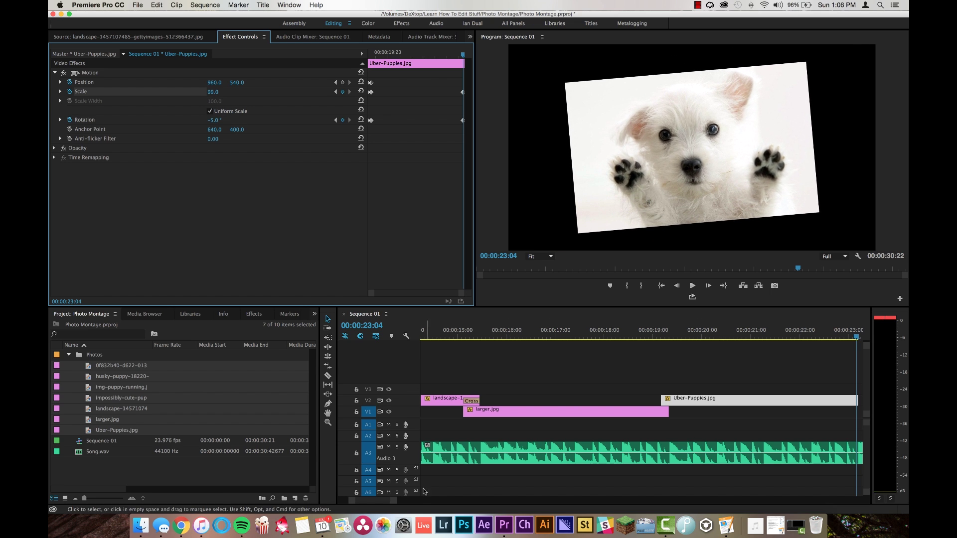
left_click_drag(394, 502, 441, 501)
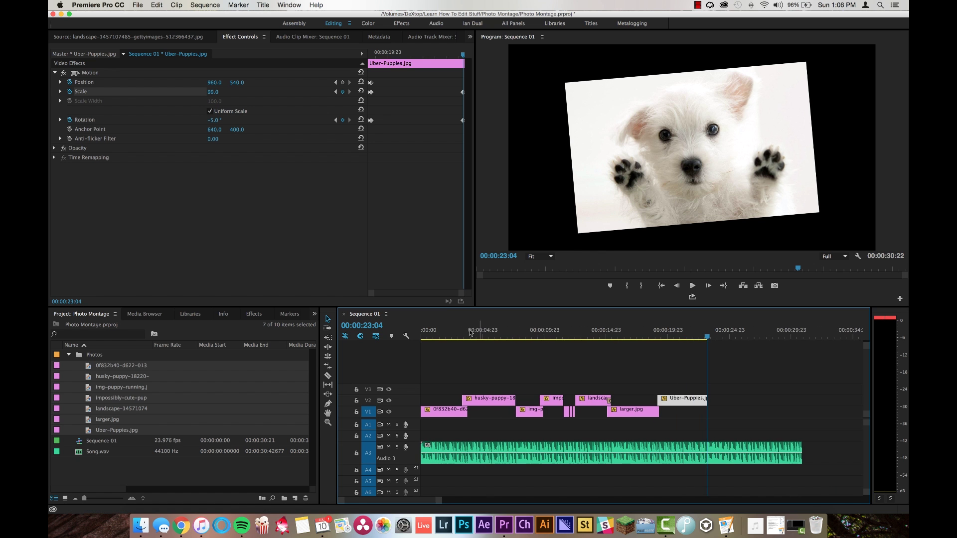